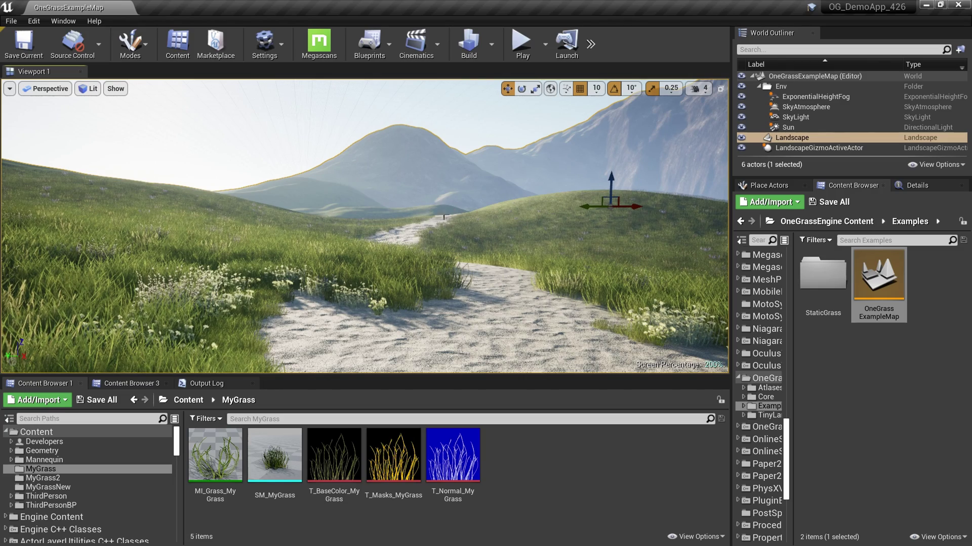
Step: Play the grass example map in the editor, walk forward, then exit immersive view
key("alt+p")
key("w")
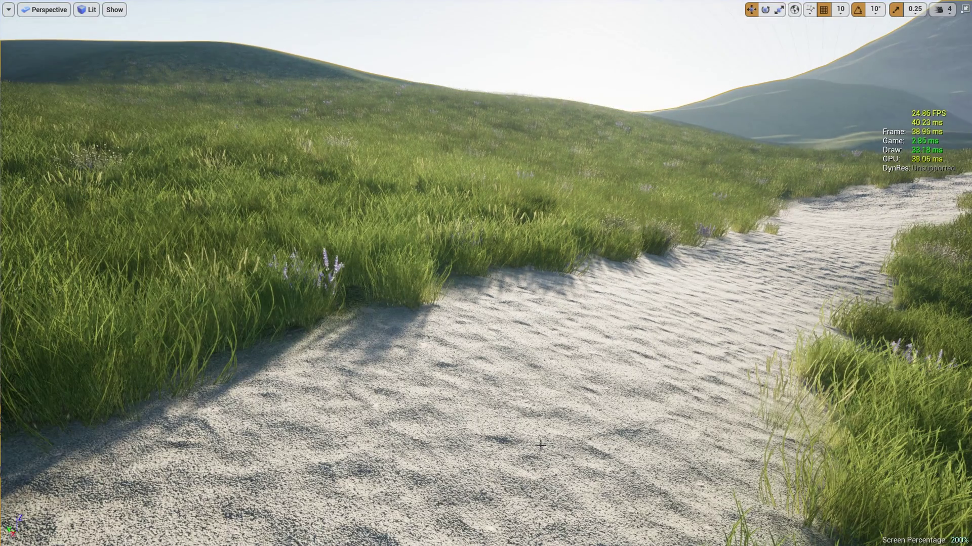
key("F11")
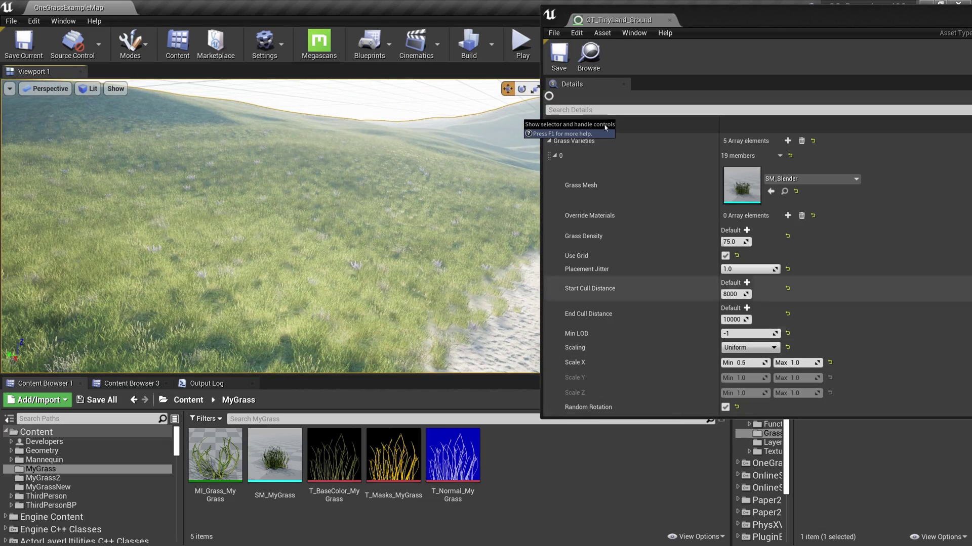
Step: Close GT_TinyLand_Ground and zoom out on SM_MyGrass to watch LOD 0 simplify to LOD 3
left_click(670, 19)
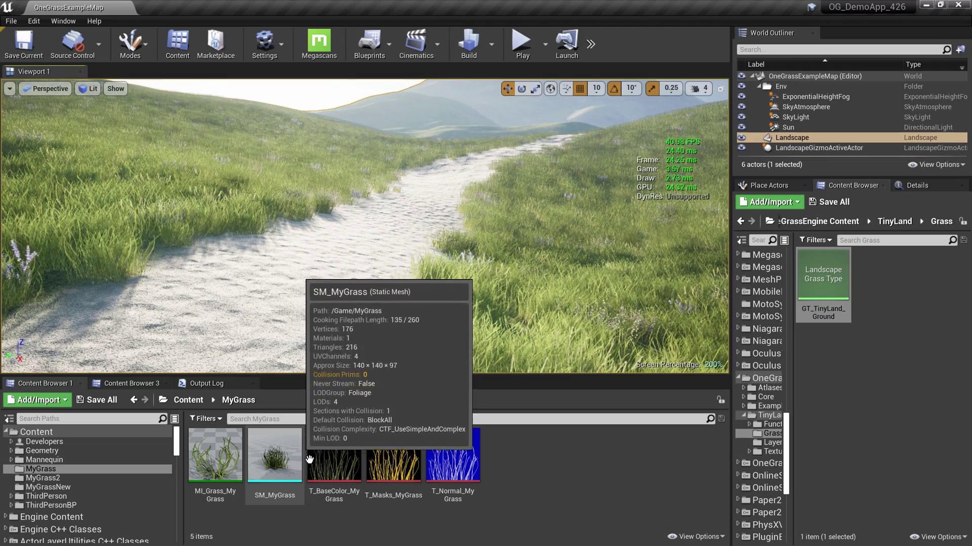
double_click(275, 456)
scroll(139, 189, "up", 5)
scroll(142, 191, "down", 3)
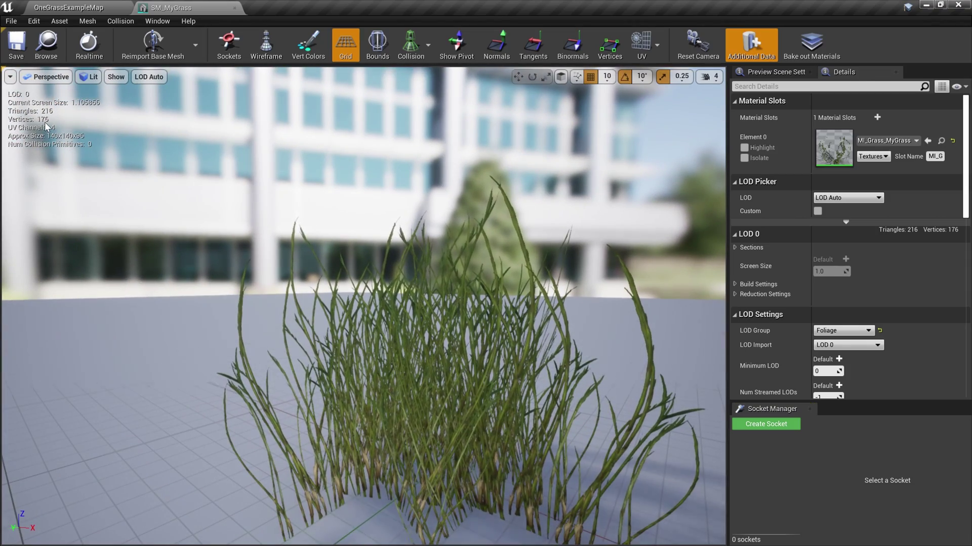
scroll(341, 301, "down", 10)
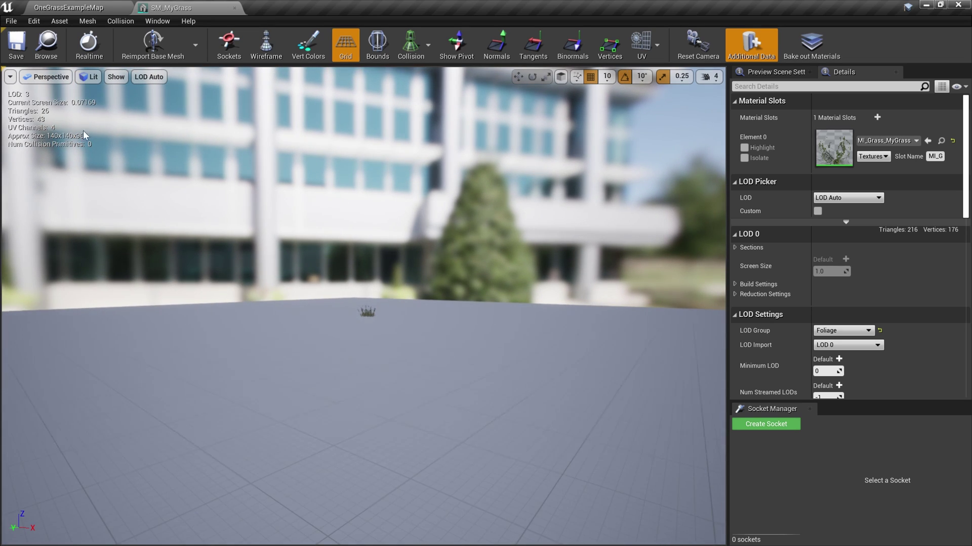
right_click_drag(60, 131, 60, 150)
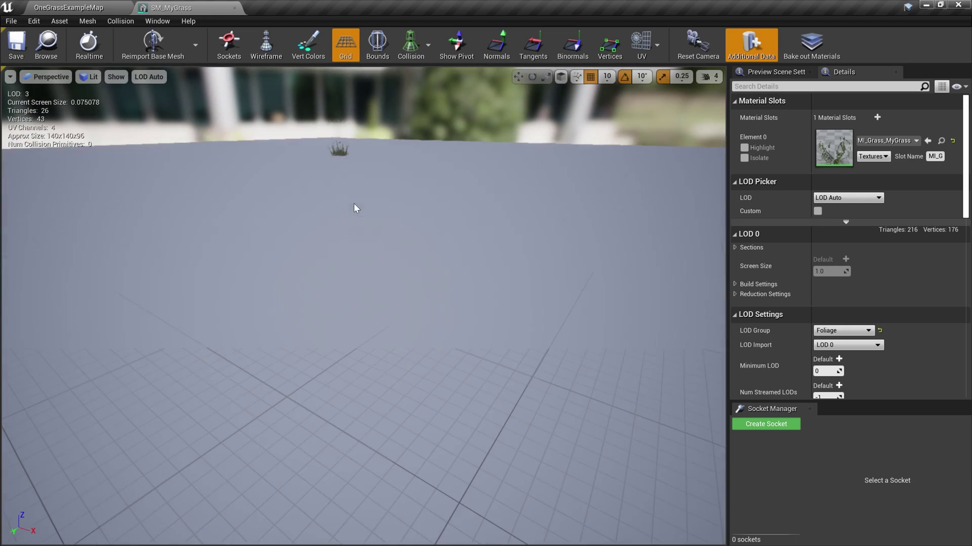
right_click_drag(353, 203, 354, 205)
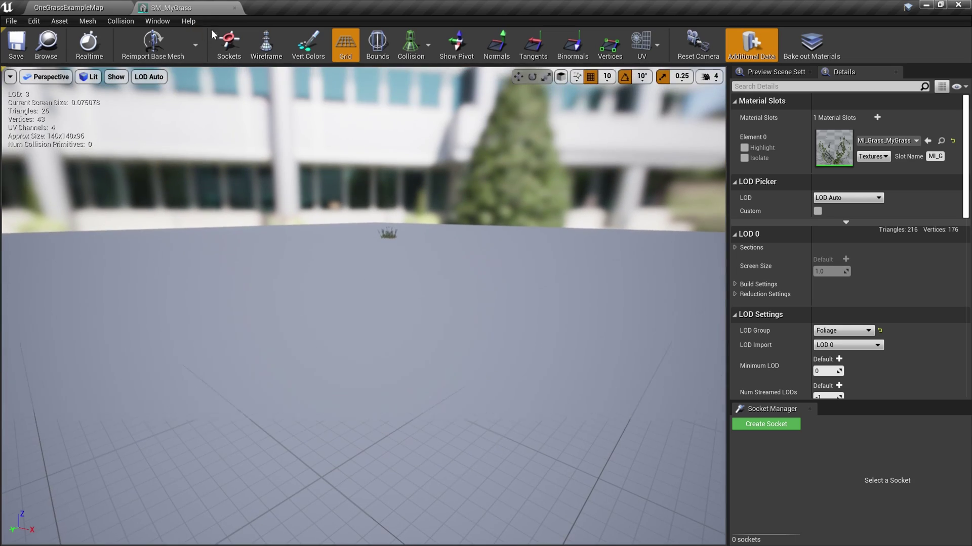
left_click(234, 8)
left_click_drag(275, 206, 275, 182)
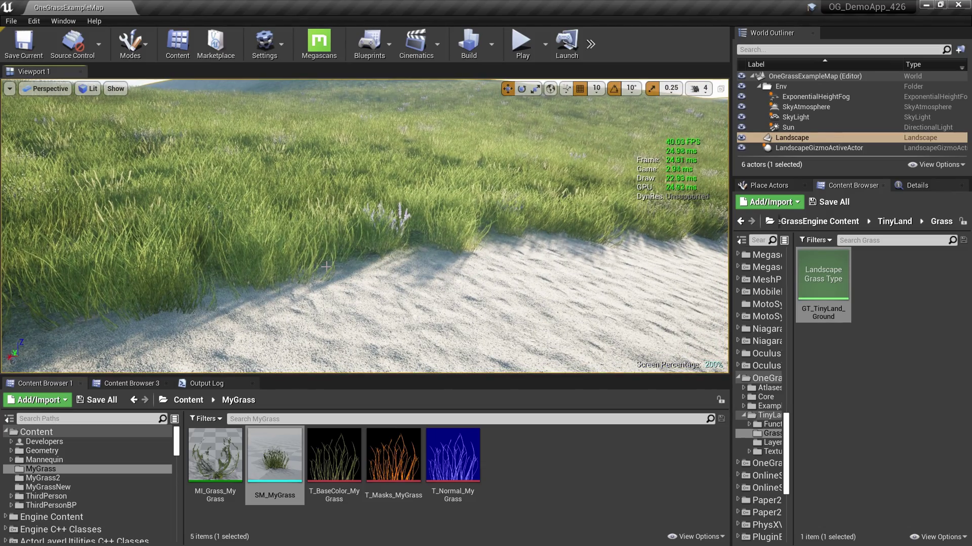
Step: Open Edit > Plugins and search the plugin list for 'OneGra'
right_click_drag(326, 266, 190, 240)
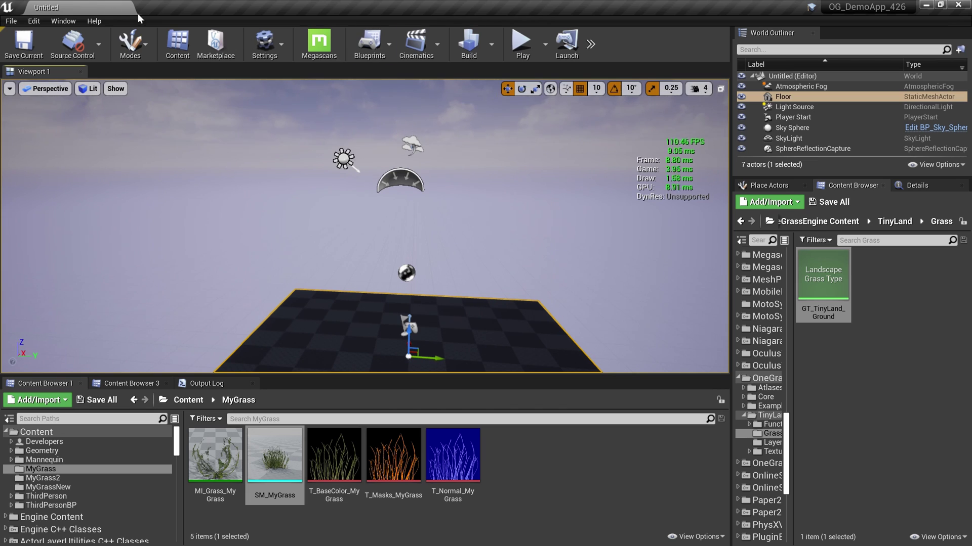
left_click(34, 21)
left_click(57, 195)
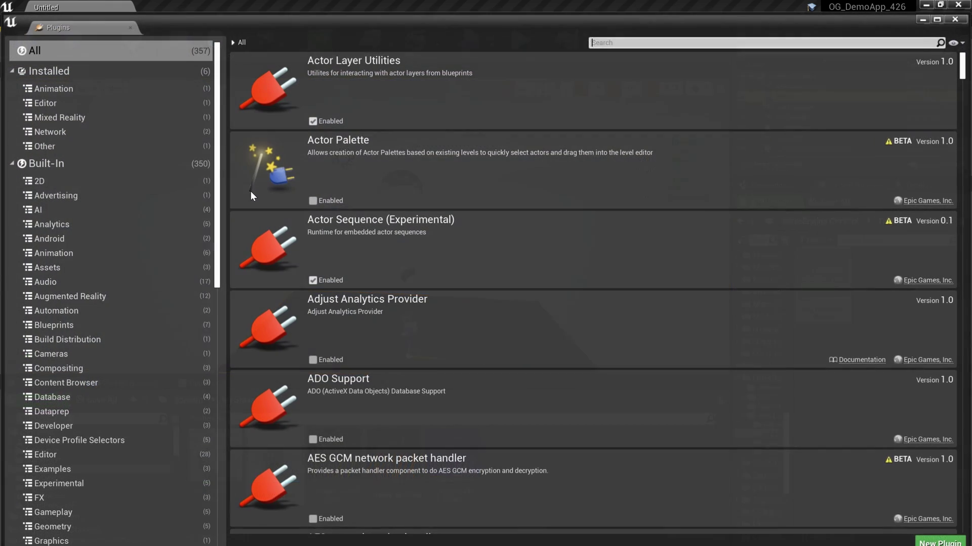
type("One")
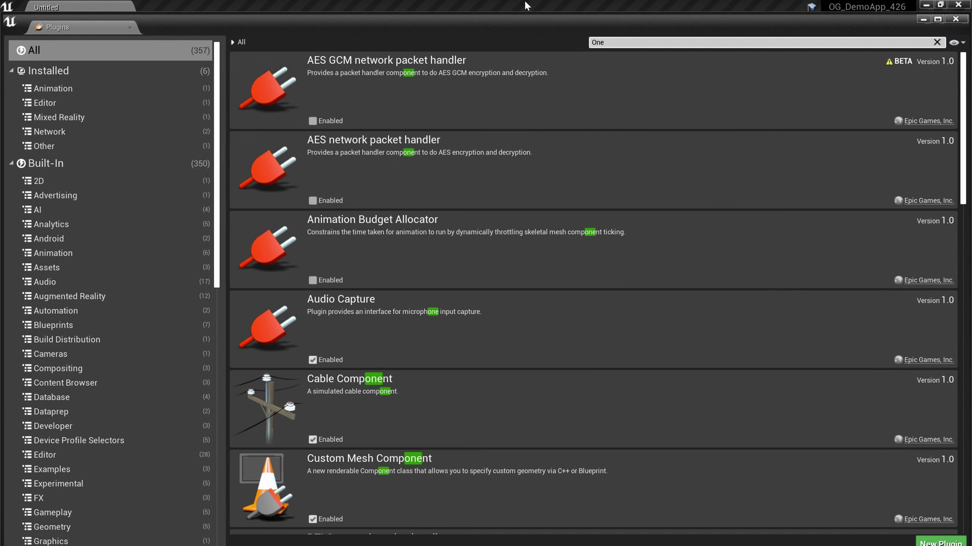
type("Gra")
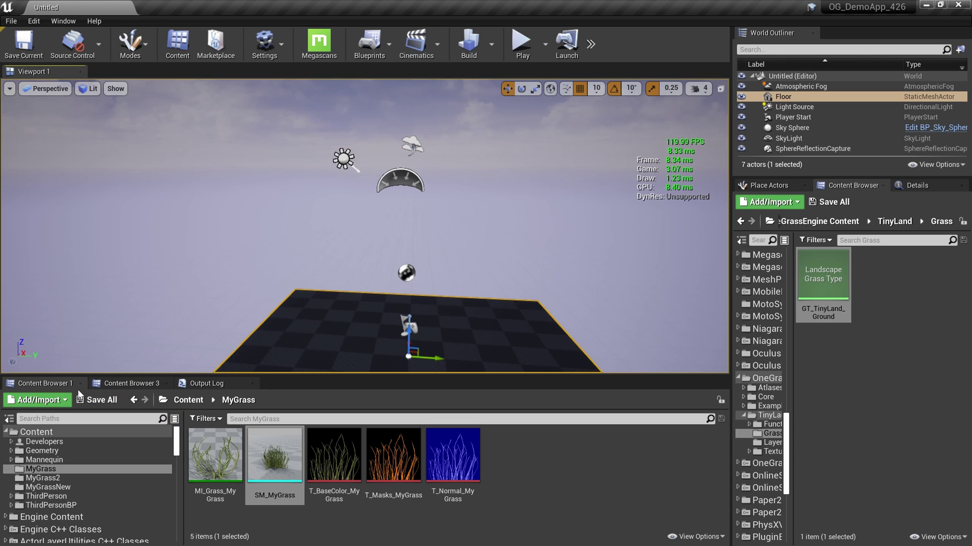
Step: Show plugin content and load OneGrassExampleMap from the OneGrassEngine Examples folder
left_click(716, 538)
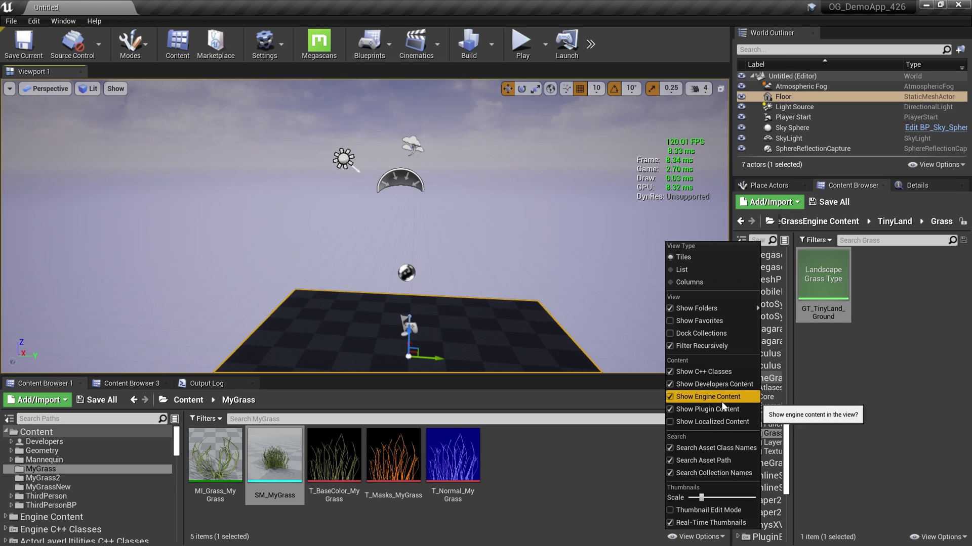
left_click(582, 473)
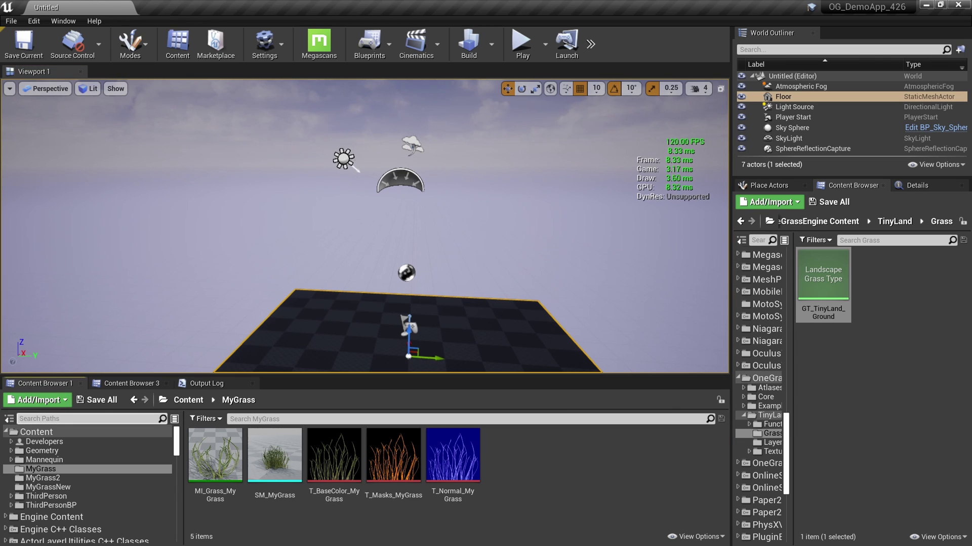
type("OneGrass")
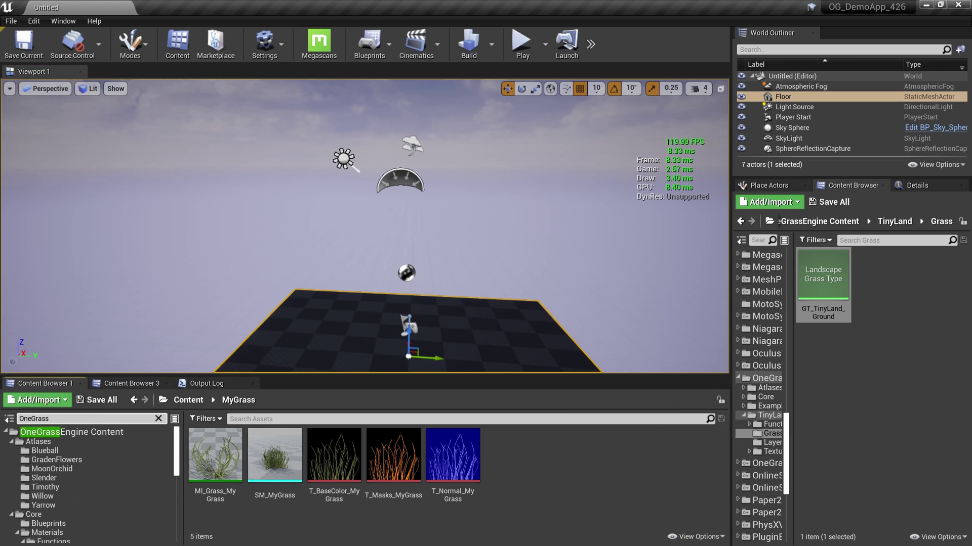
left_click(78, 433)
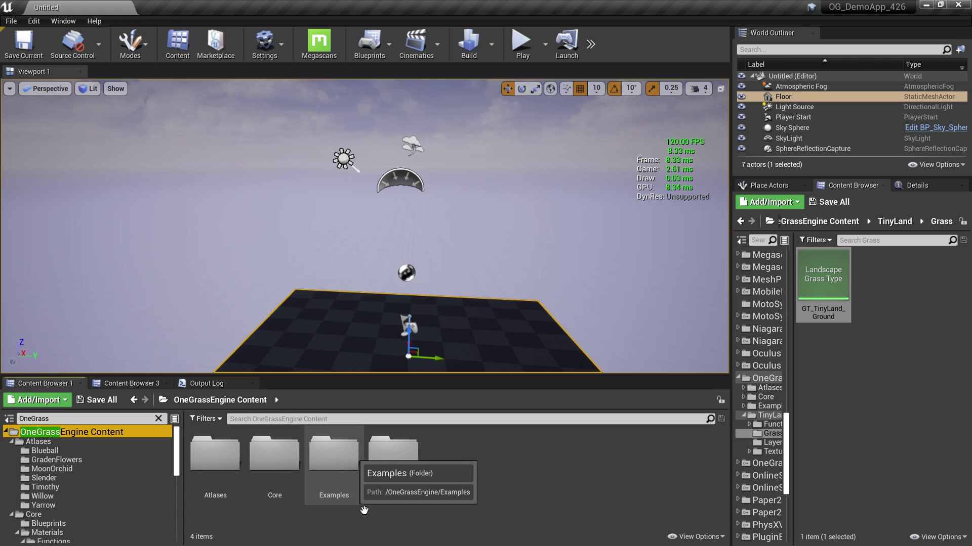
double_click(334, 486)
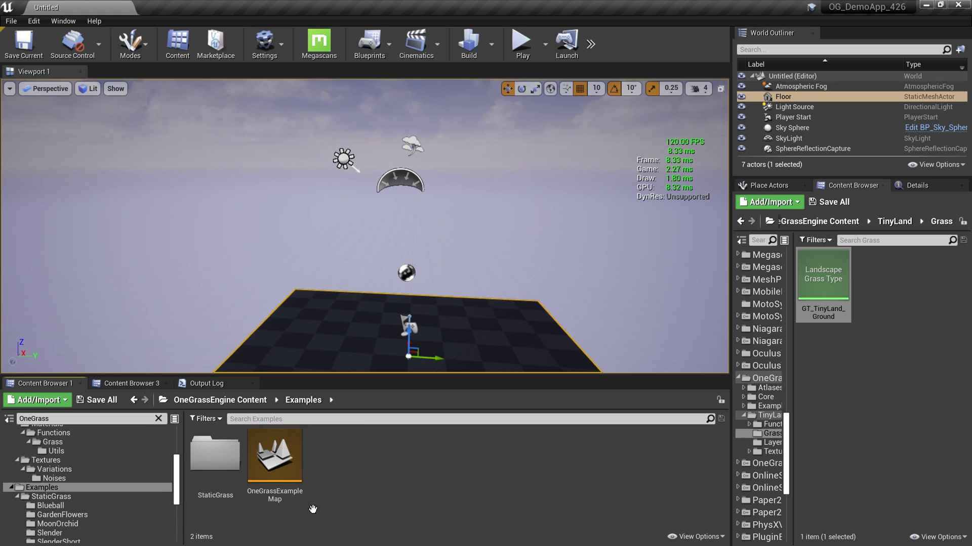
double_click(289, 461)
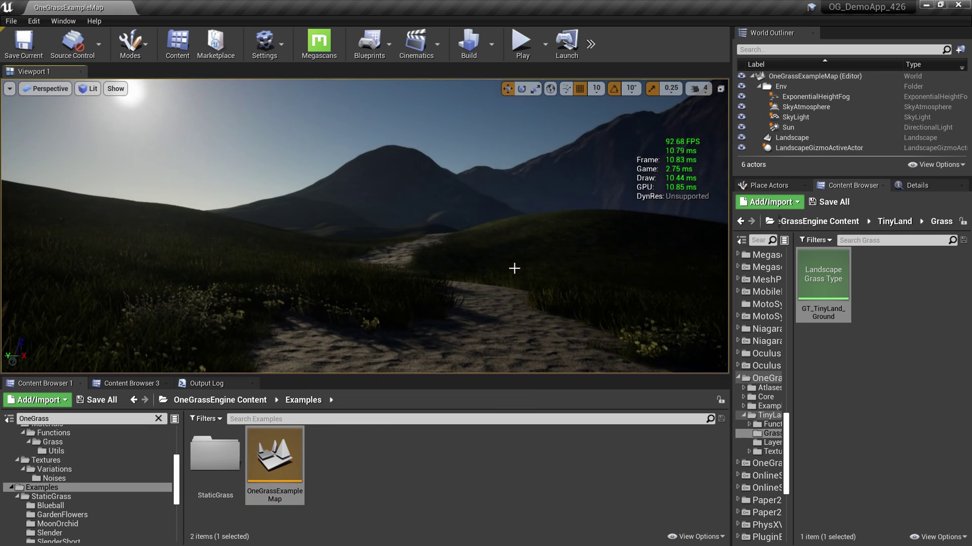
Step: Play the example map briefly, running into the tall grass, then stop
right_click_drag(515, 268, 515, 264)
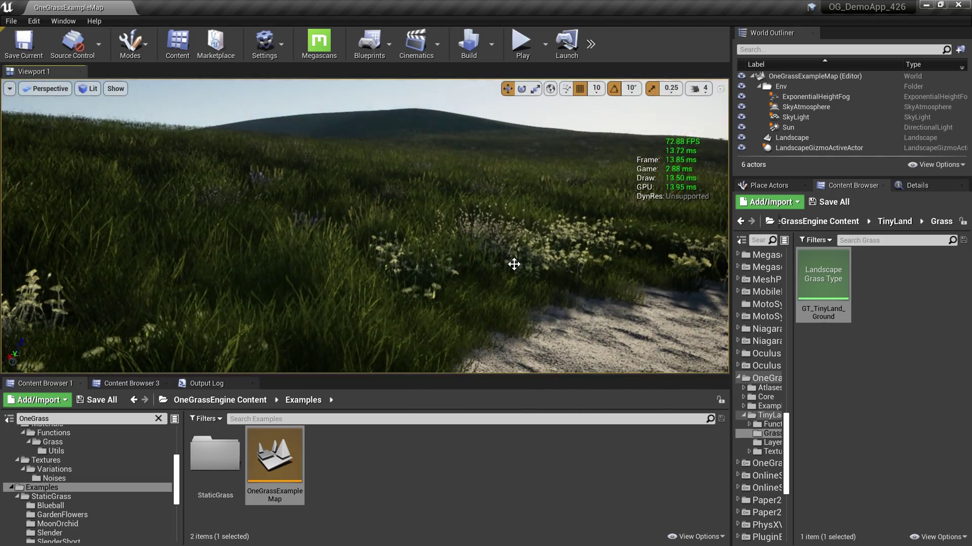
key("alt+p")
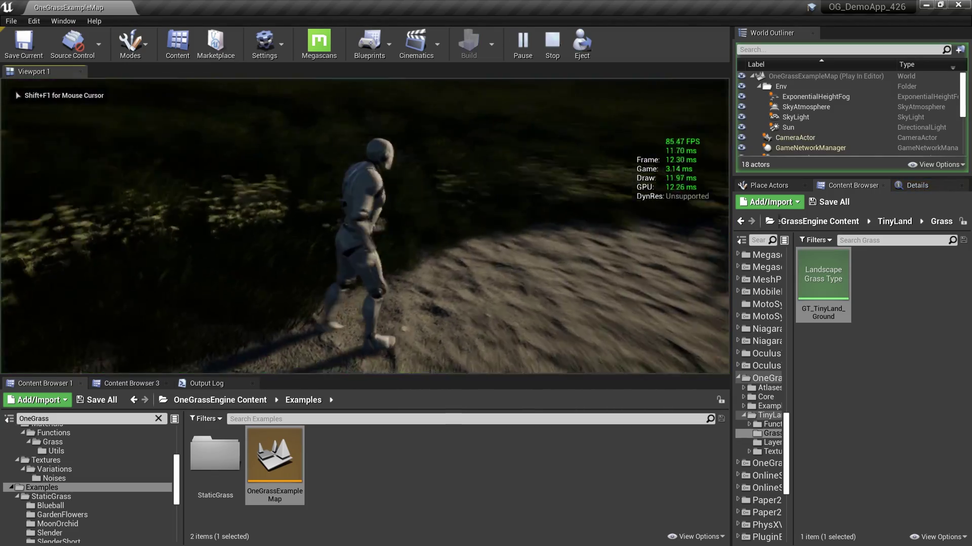
key("w")
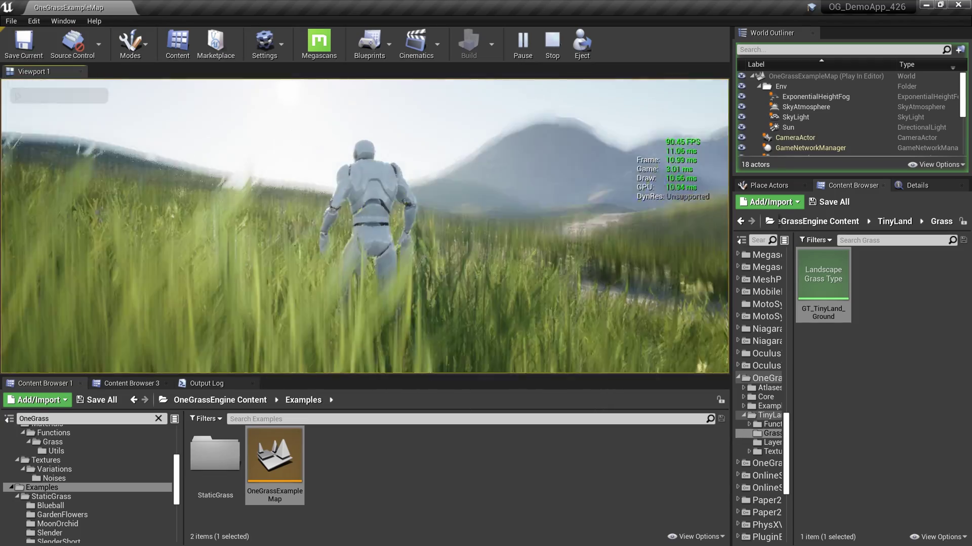
key("Escape")
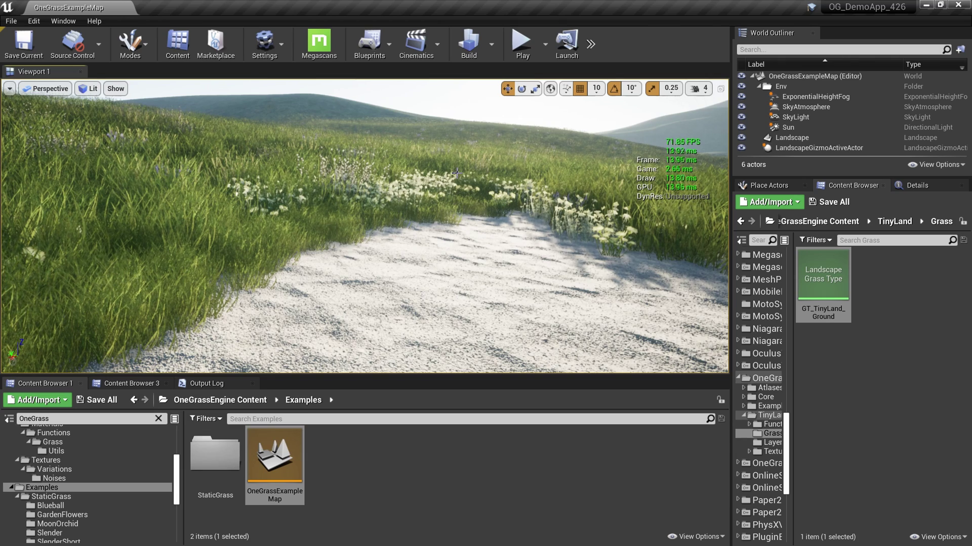
Step: Place a One Grass Card Maker from Place Actors ('Oneg') on the sand path and show its Details
right_click_drag(455, 173, 471, 173)
left_click(769, 185)
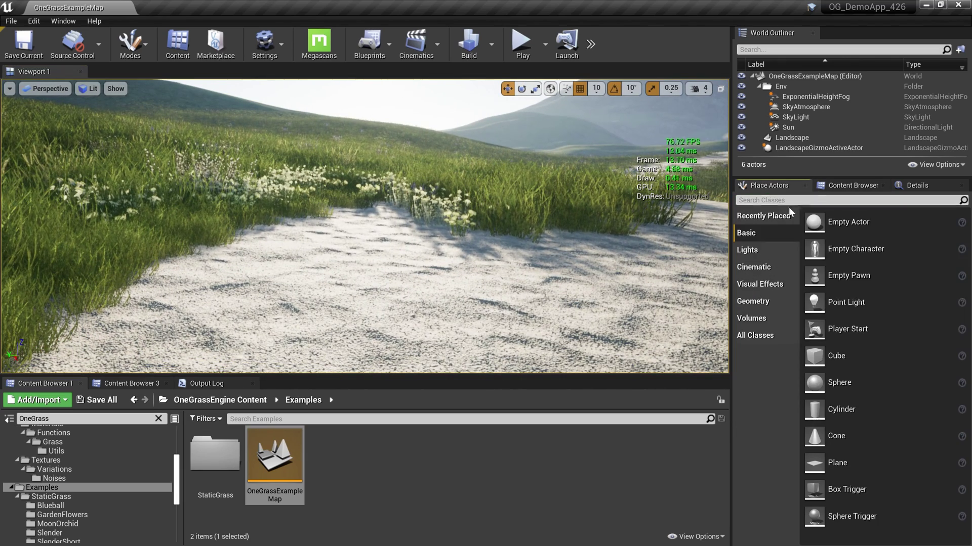
type("Onegr")
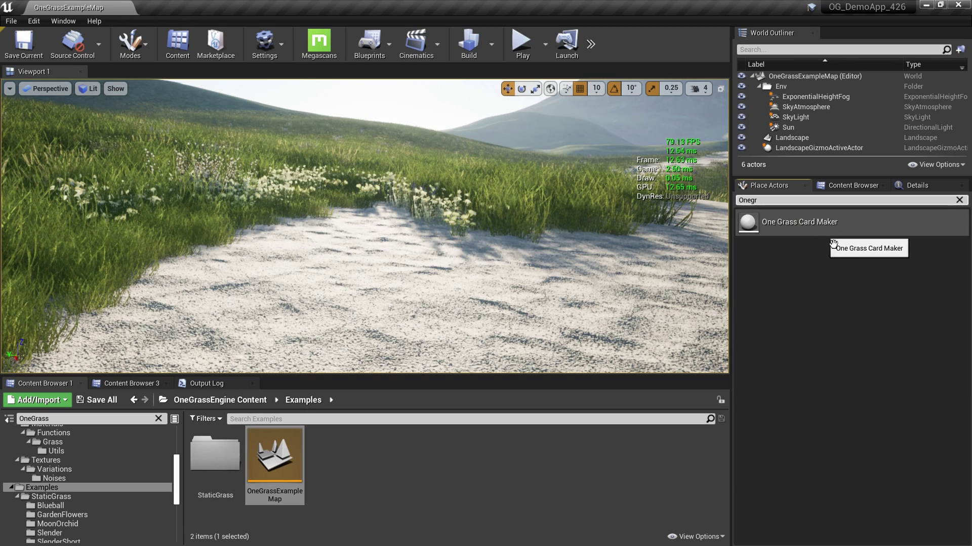
left_click_drag(840, 234, 506, 310)
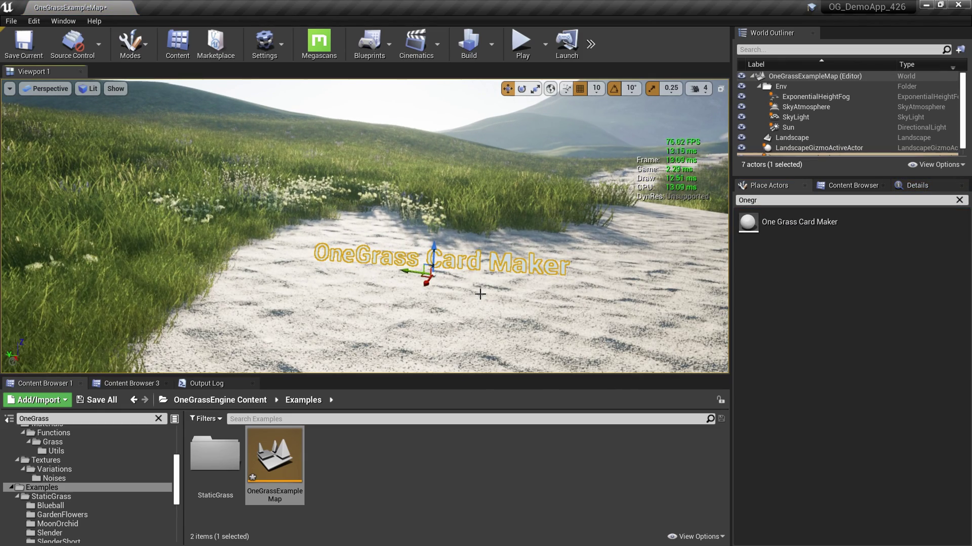
left_click(963, 187)
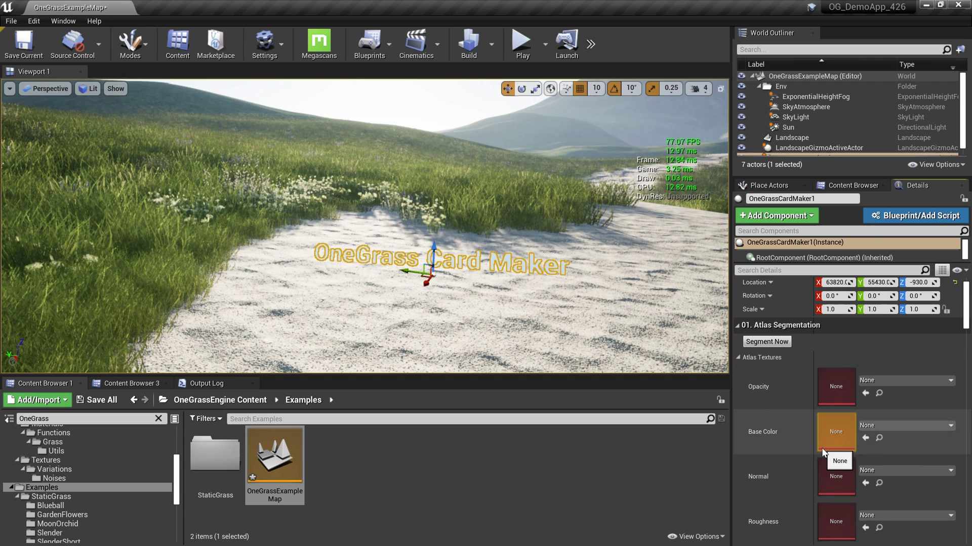
Step: Browse to the OneGrassEngine Atlases > Slender texture folder
left_click(253, 405)
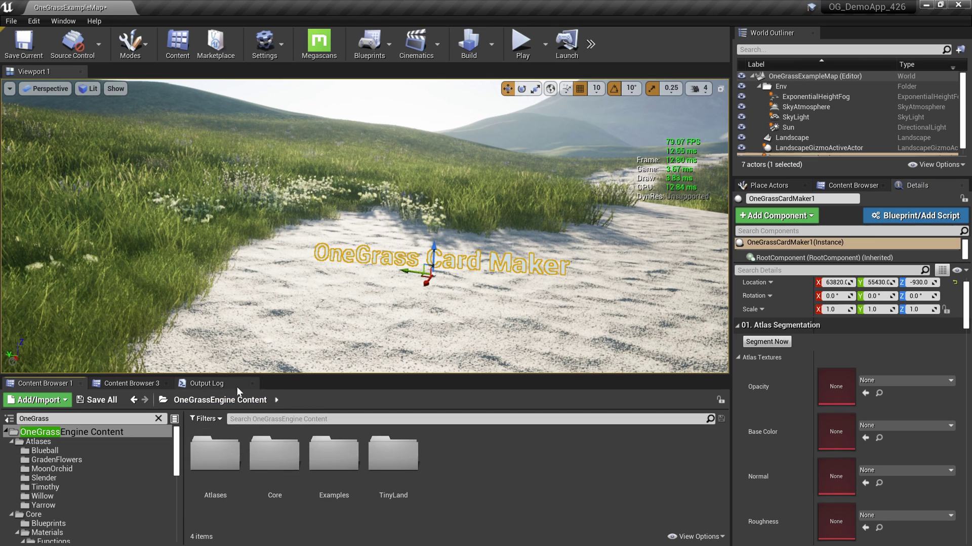
double_click(228, 471)
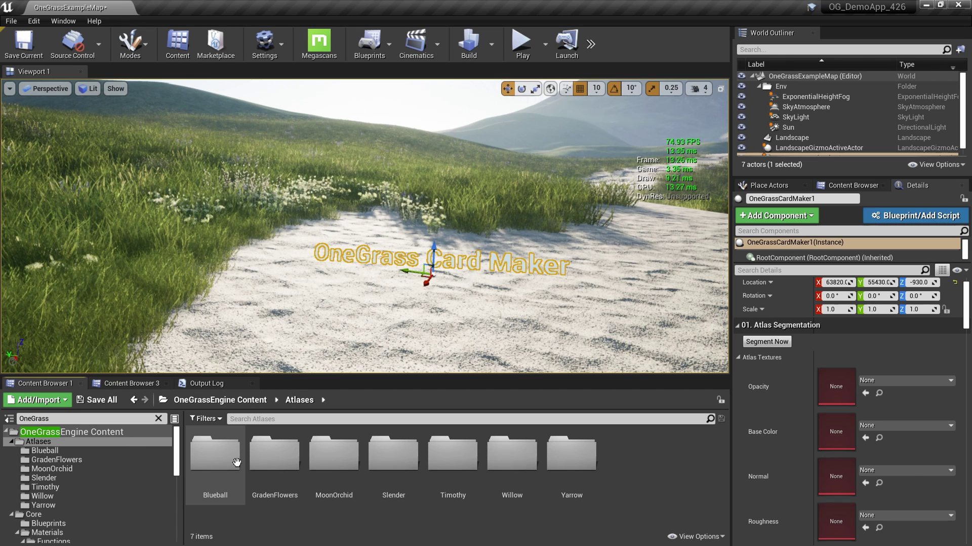
left_click(411, 461)
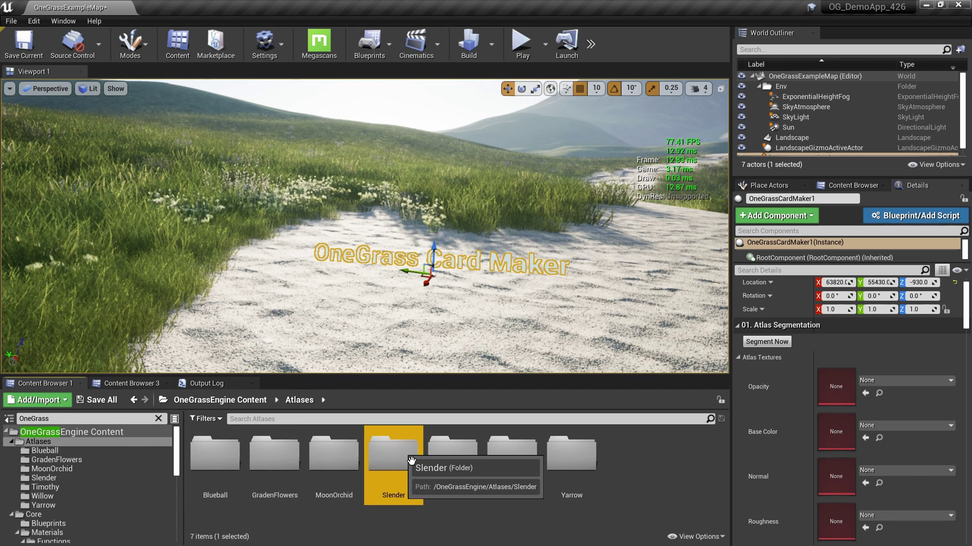
double_click(411, 461)
Step: Assign the Slender opacity, base color, normal and roughness textures to their atlas slots
left_click_drag(334, 455, 823, 393)
left_click_drag(215, 456, 880, 425)
left_click_drag(274, 455, 826, 482)
left_click_drag(394, 456, 835, 521)
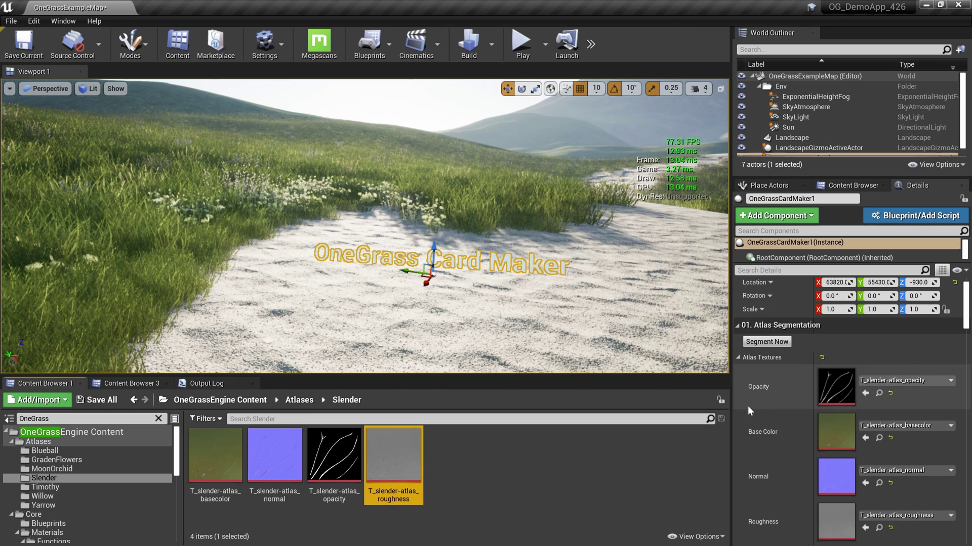
Step: Segment the opacity atlas into 4 blades and preview each blade in turn
left_click(779, 345)
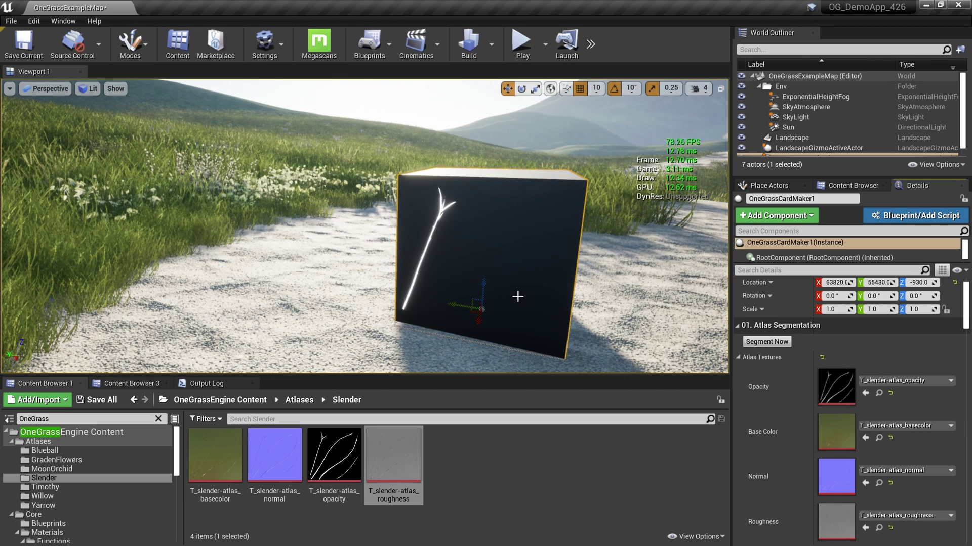
scroll(787, 456, "down", 5)
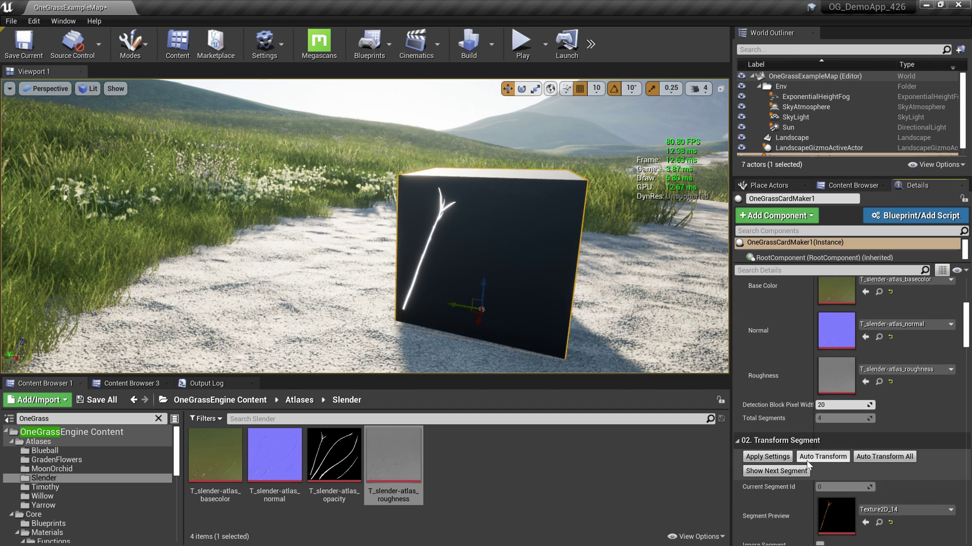
left_click(787, 471)
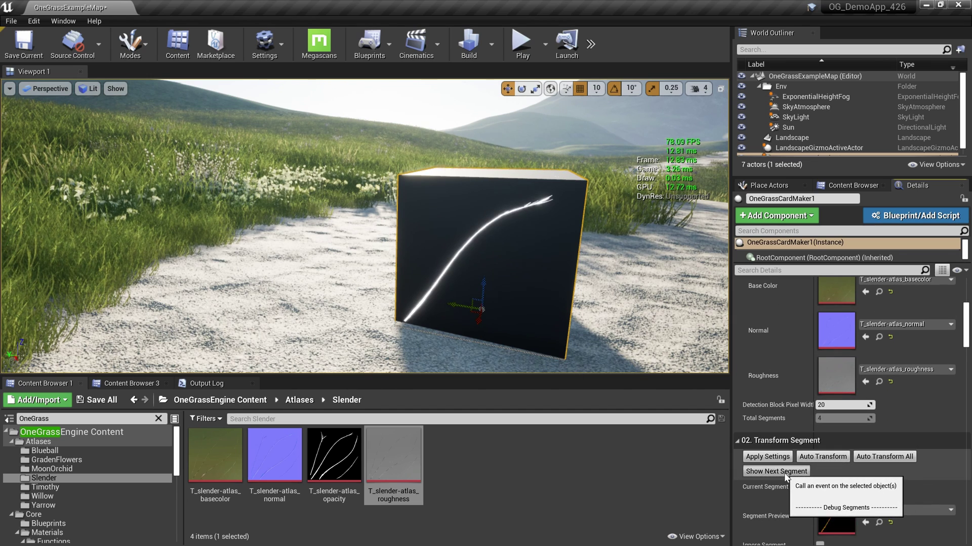
left_click(787, 471)
left_click(786, 472)
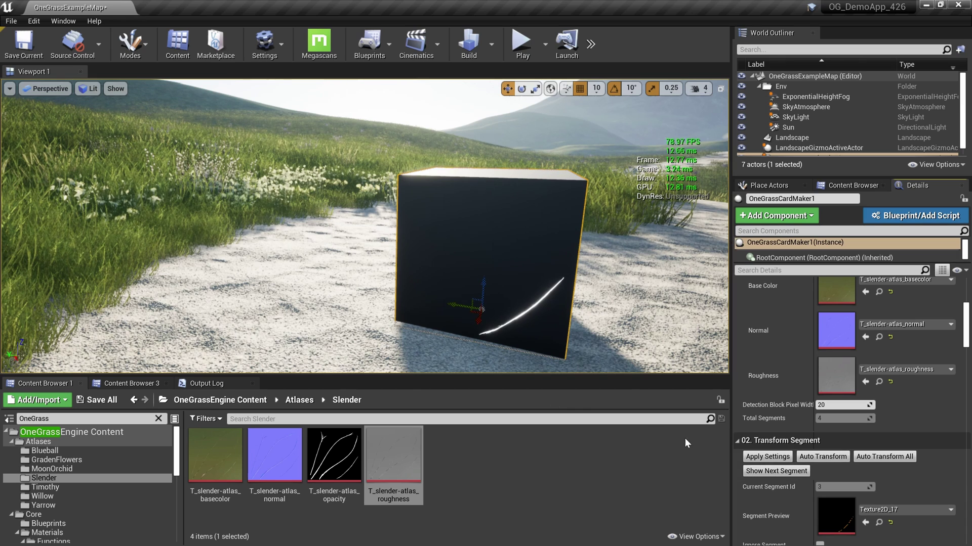
scroll(775, 487, "down", 2)
scroll(779, 486, "down", 2)
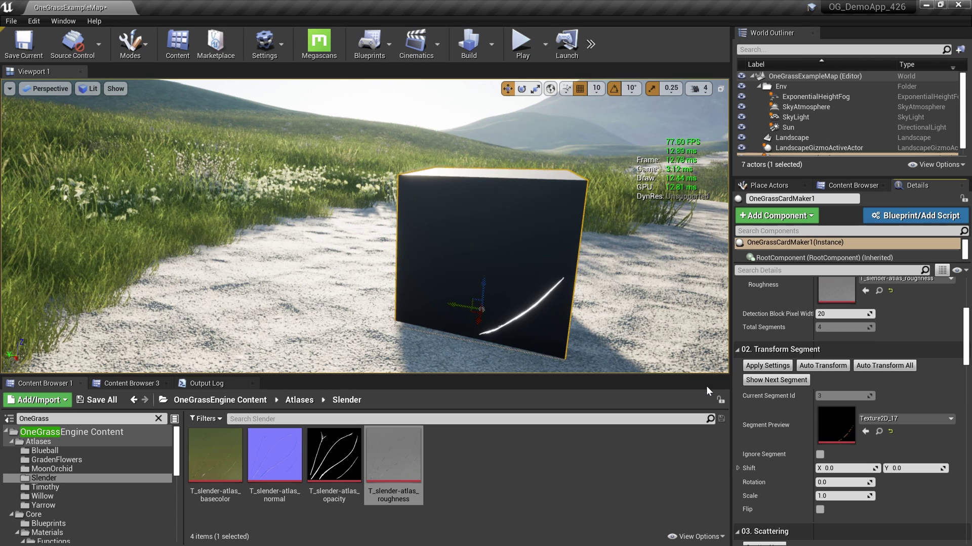
Step: Auto-transform all blade segments upright and step through the next segments
left_click(899, 368)
key("f")
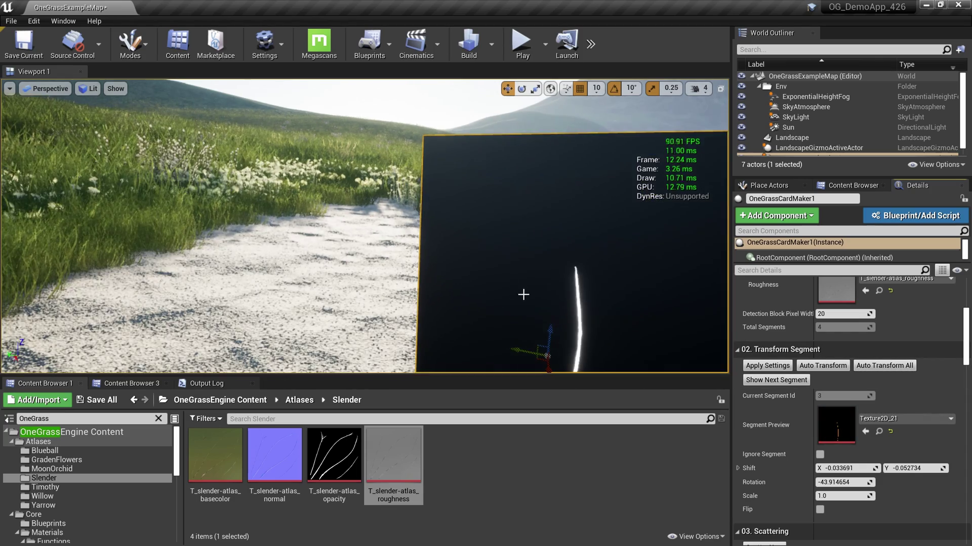
left_click(776, 380)
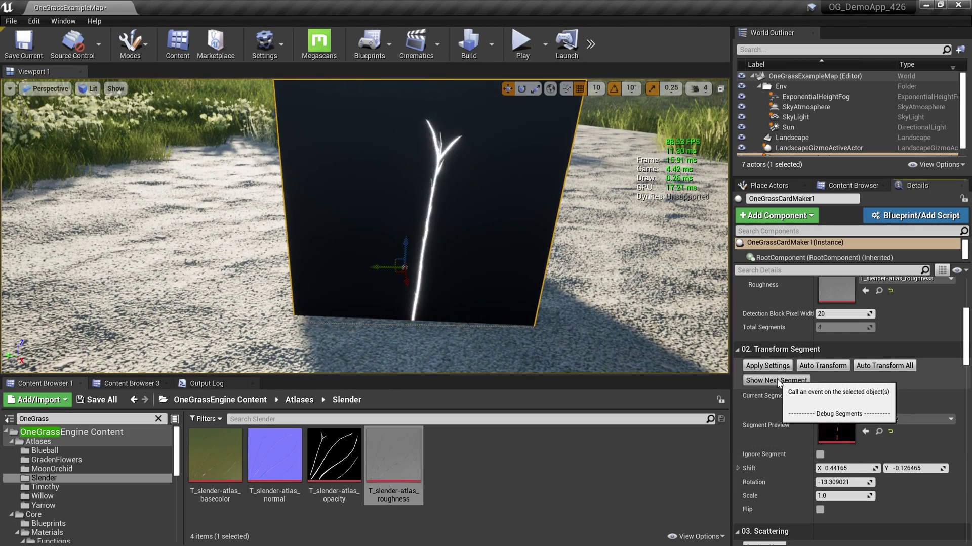
left_click(776, 379)
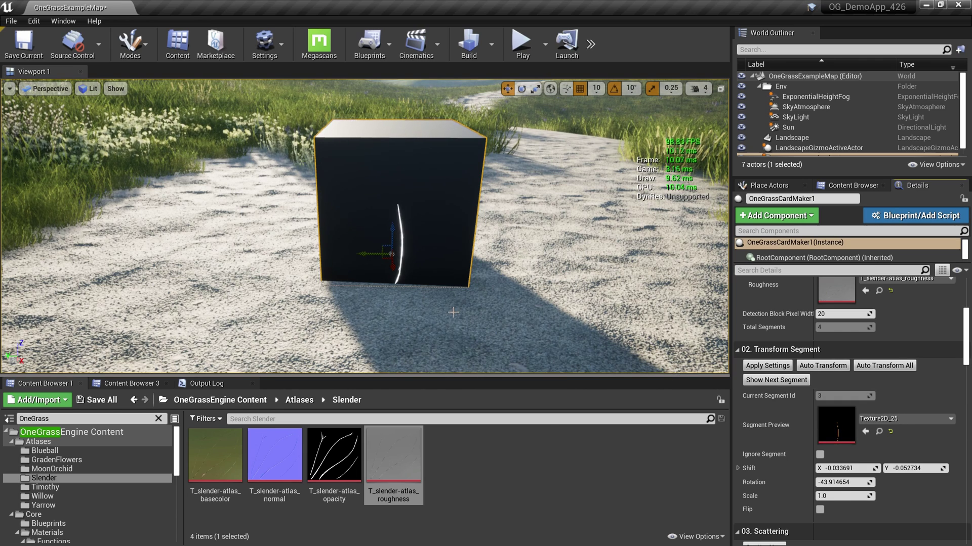
scroll(453, 313, "up", 3)
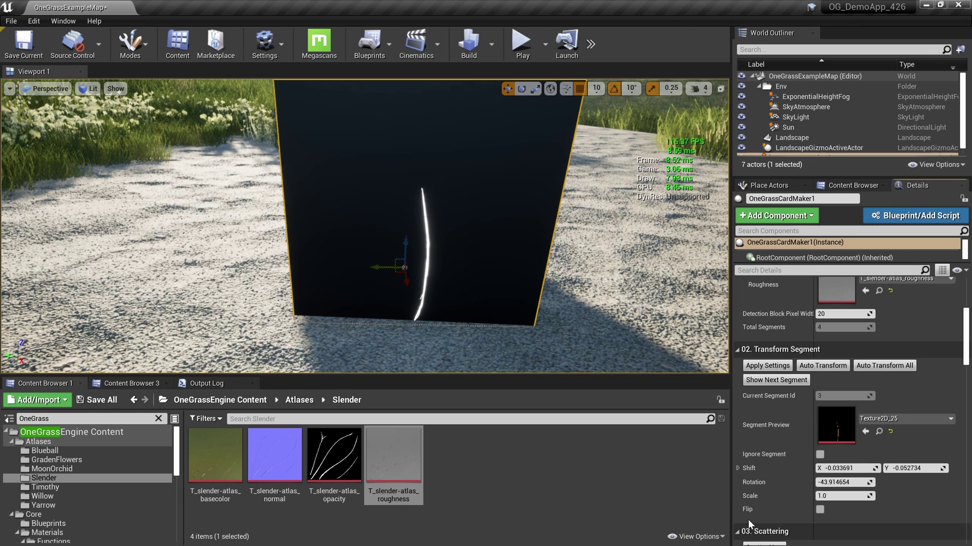
Step: Flip the current blade segment and re-align it (rotation -40.27, scale 0.873)
left_click(820, 510)
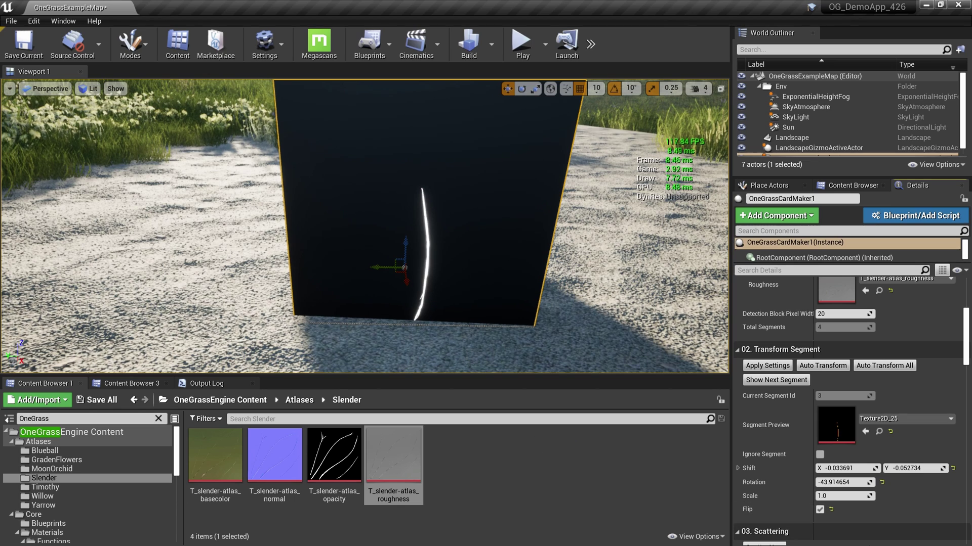
left_click(832, 366)
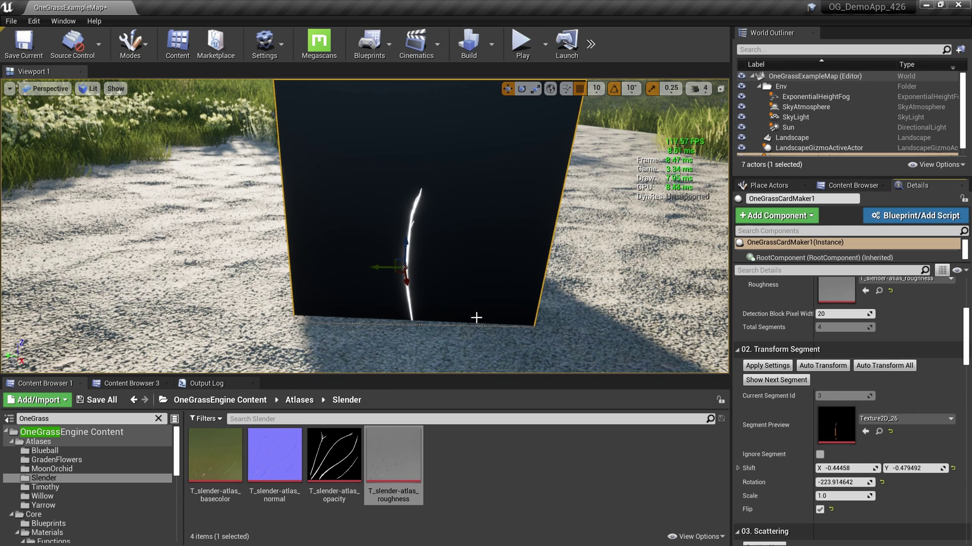
scroll(476, 317, "down", 5)
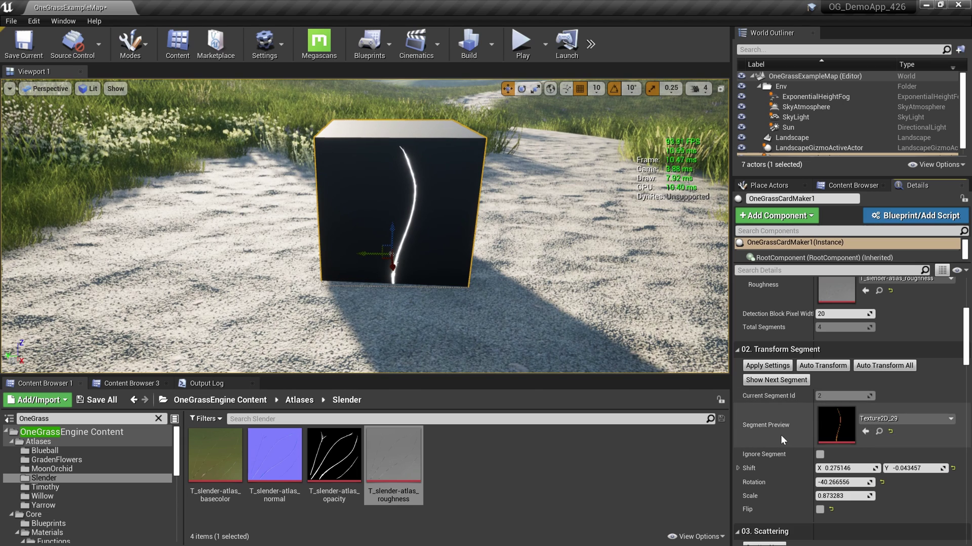
scroll(780, 435, "down", 4)
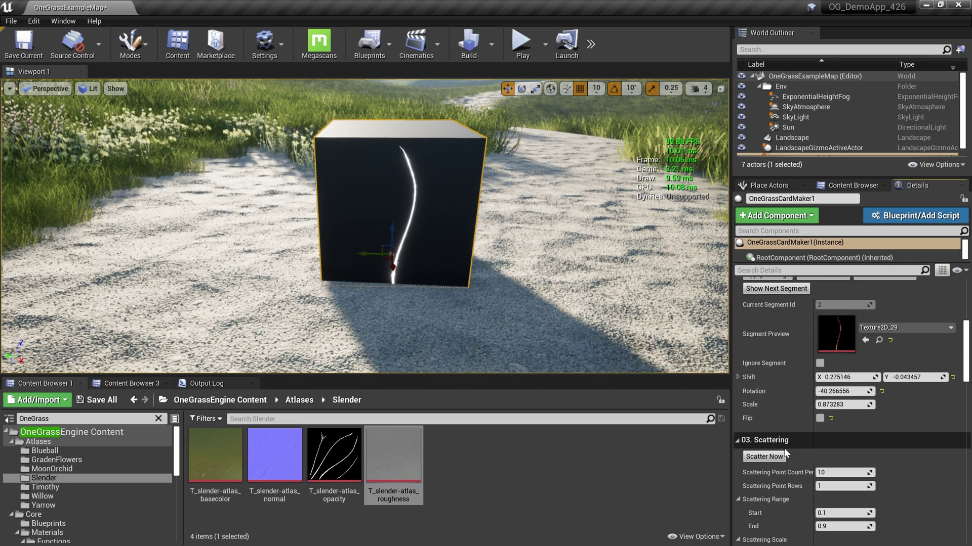
scroll(779, 503, "down", 3)
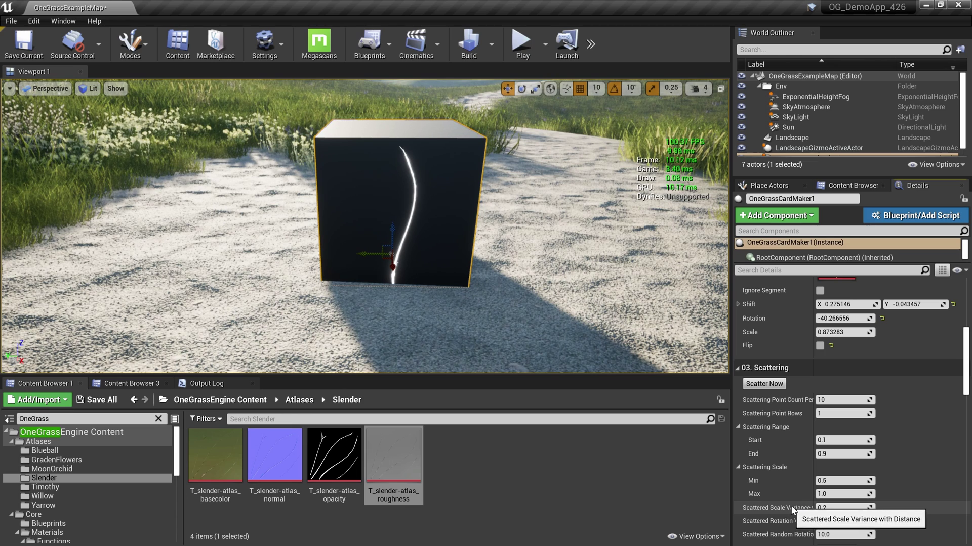
Step: Scatter the blades with 25 scattering points in 2 rows
left_click(841, 400)
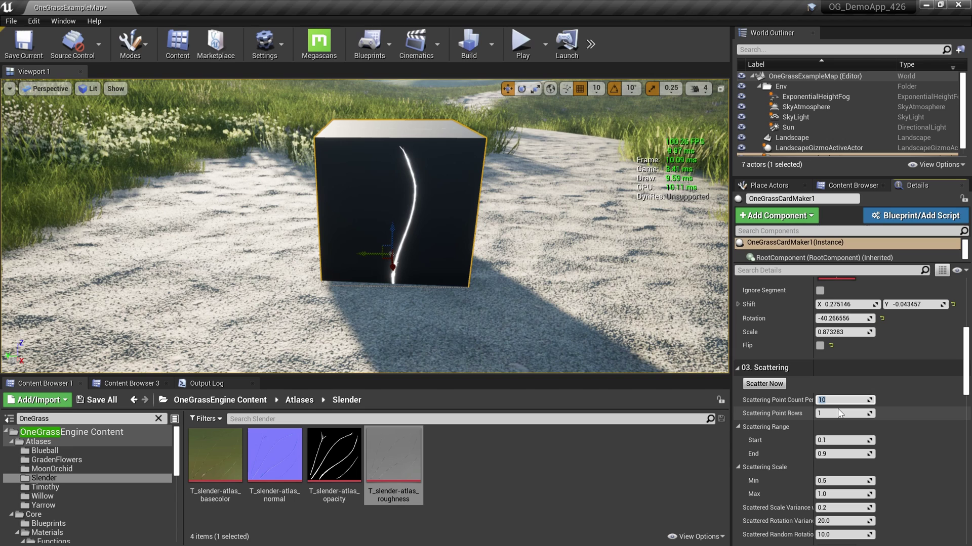
left_click(833, 413)
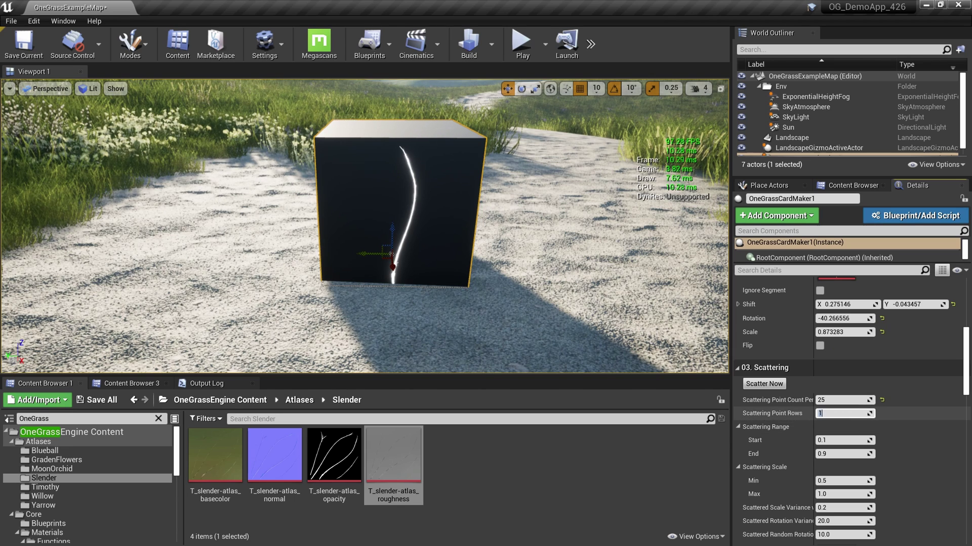
left_click(770, 386)
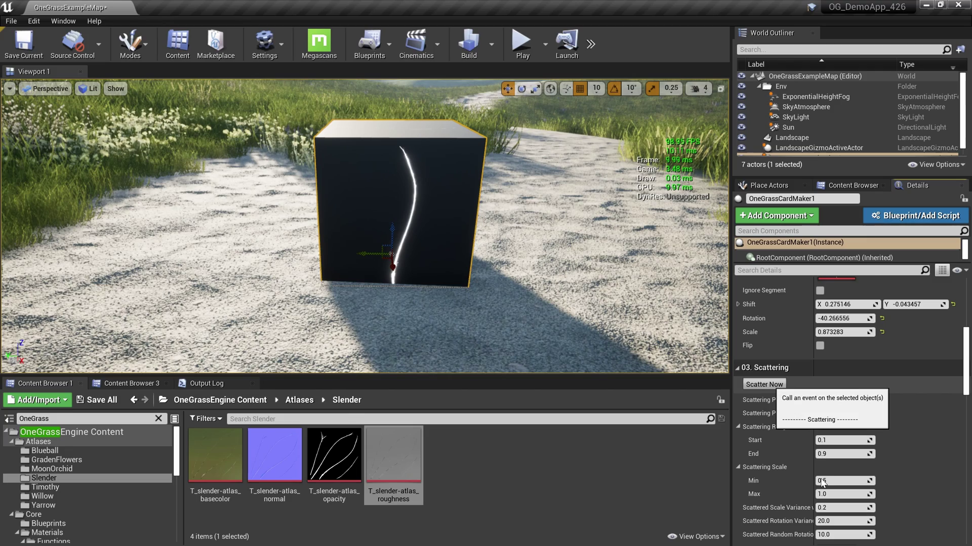
right_click_drag(708, 329, 699, 304)
left_click(776, 389)
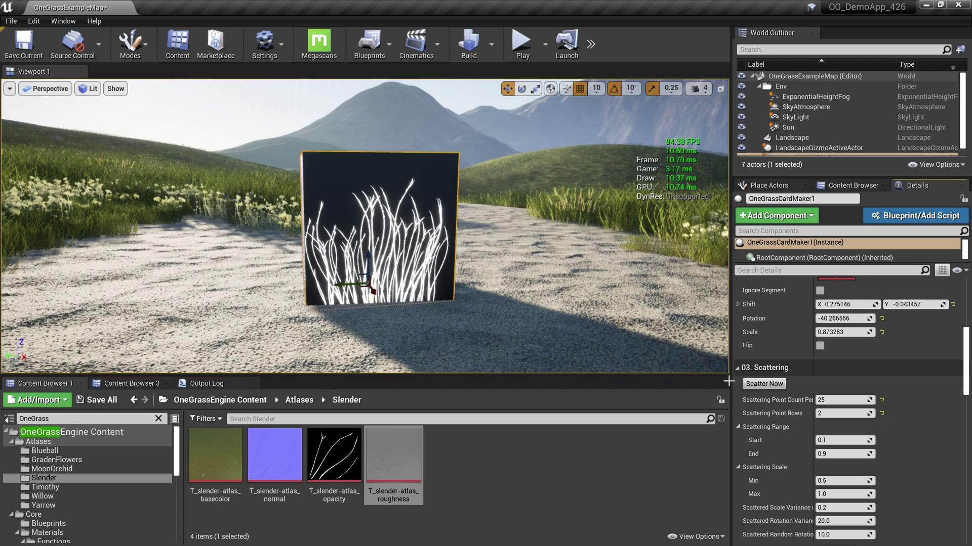
Step: Make a single 3D grass card from the scattered tuft and orbit to view it
scroll(809, 390, "down", 10)
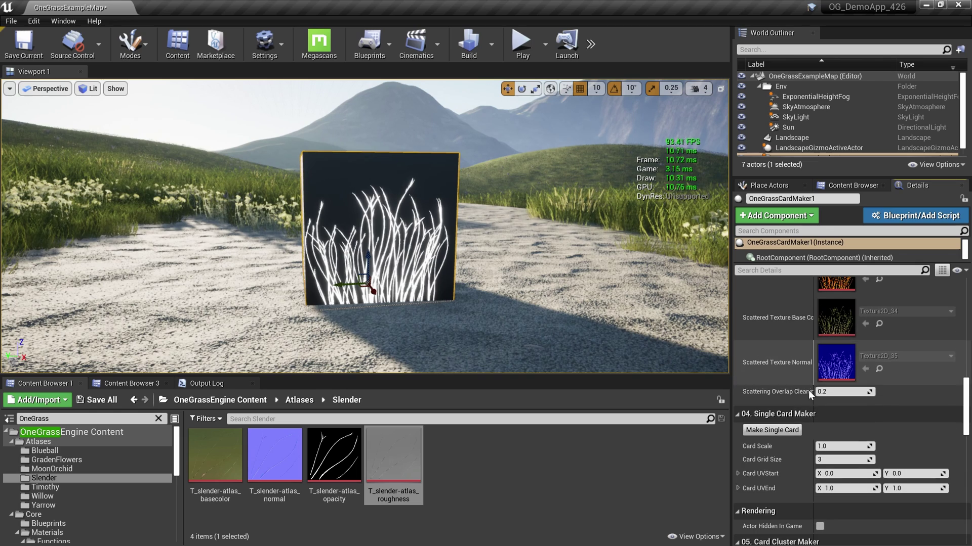
left_click(775, 436)
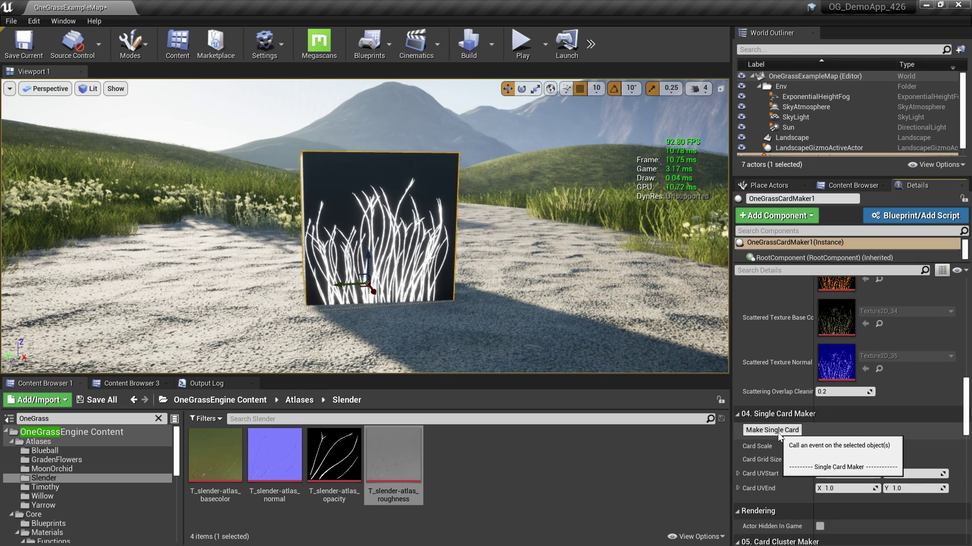
left_click(534, 297)
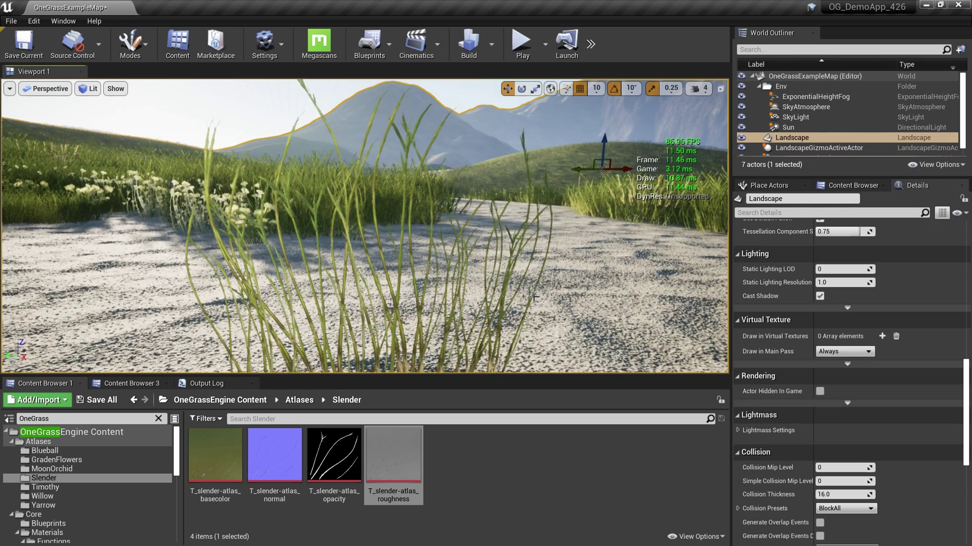
right_click_drag(550, 300, 582, 231)
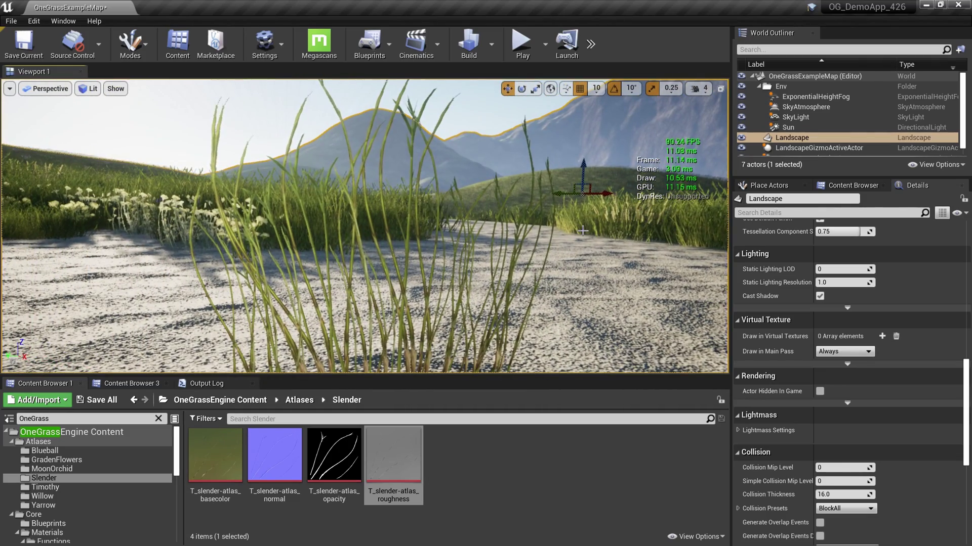
scroll(807, 120, "down", 1)
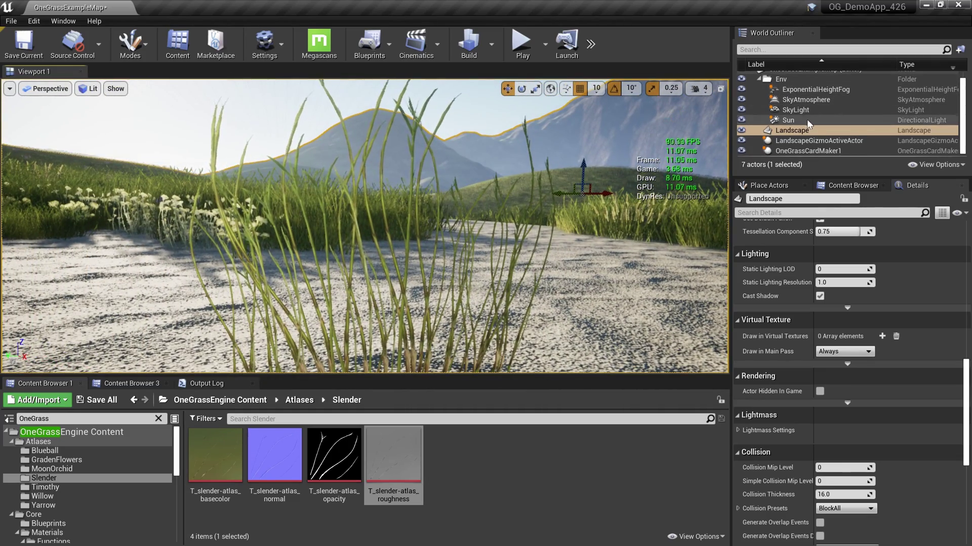
Step: Select the grass card maker again and build a dense grass cluster with Make Card Cluster
left_click(815, 151)
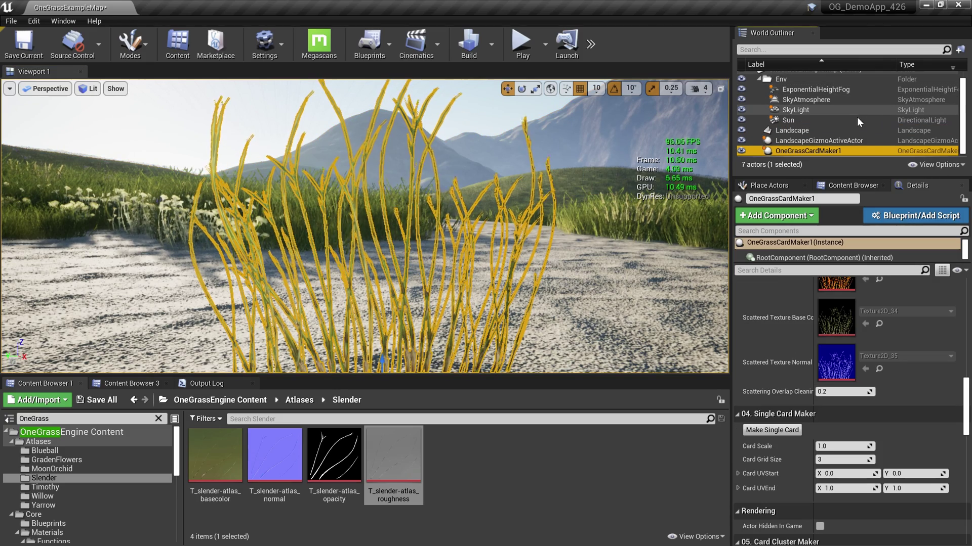
scroll(849, 306, "down", 3)
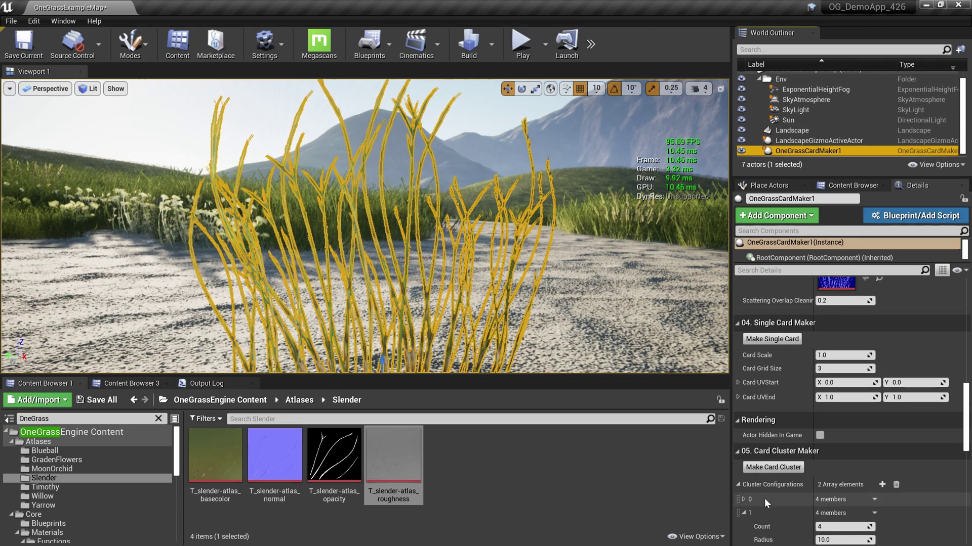
left_click(775, 469)
scroll(876, 490, "down", 2)
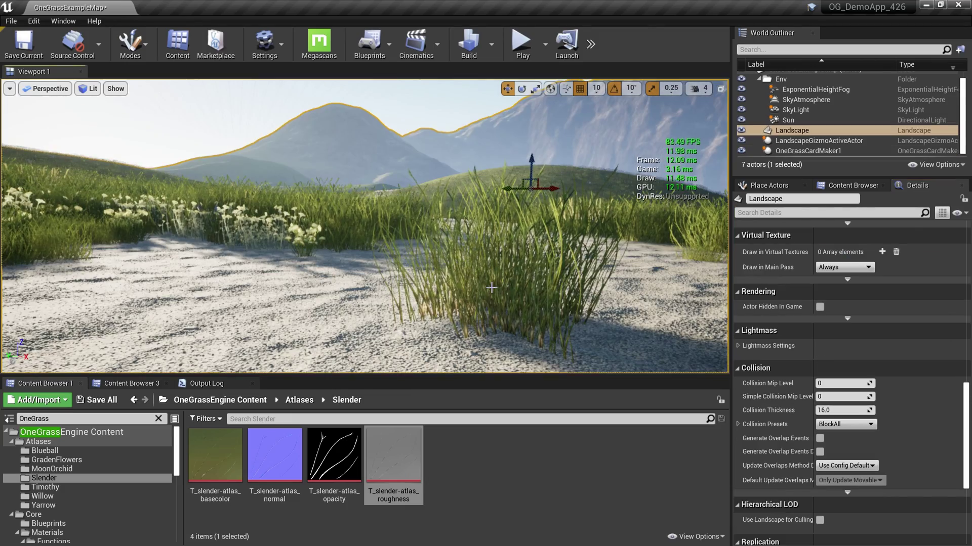
Step: Play the level, run the character forward through the grass clump, then stop playing
key("alt+p")
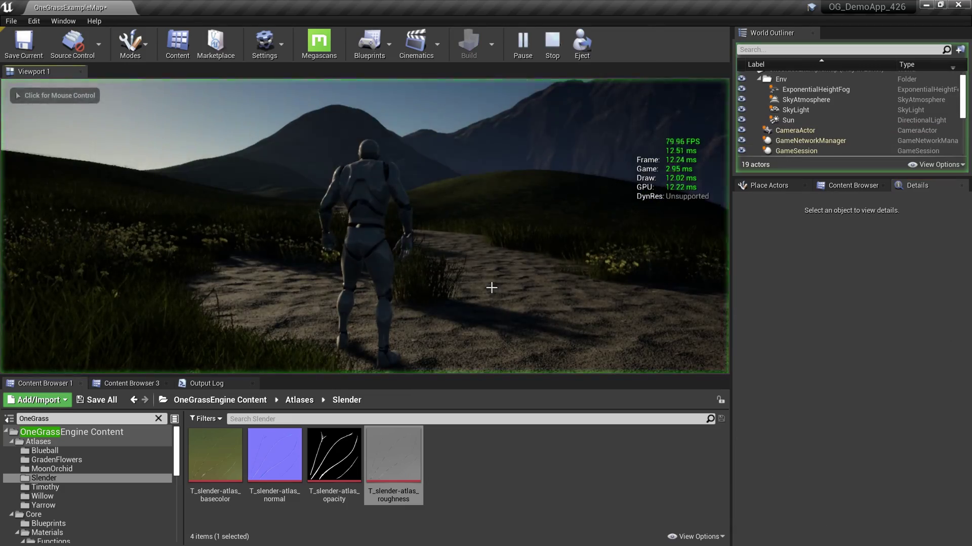
key("w")
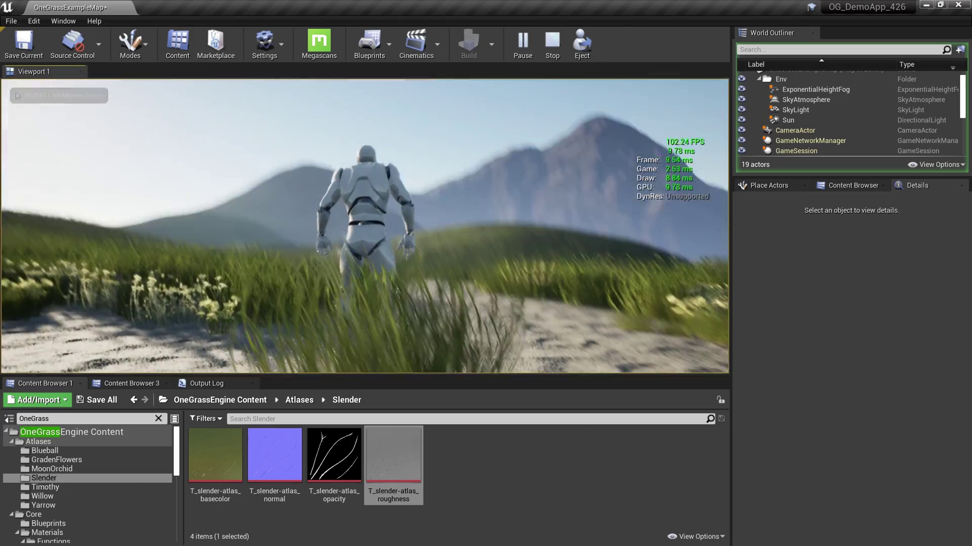
key("Escape")
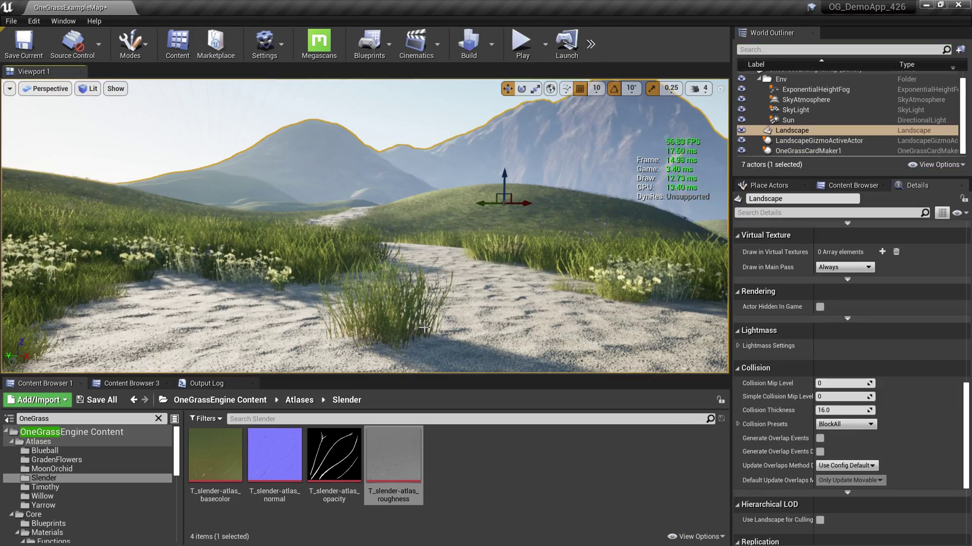
Step: Change OneGrassCardMaker1's Bake Directory under 06. Baking from MyGrass to Grass/One
scroll(424, 329, "up", 2)
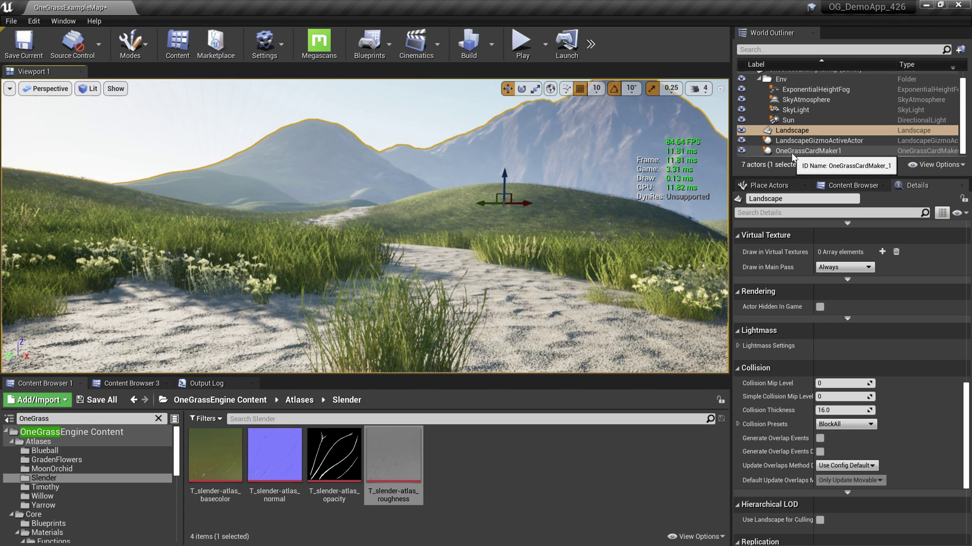
left_click(809, 151)
scroll(818, 344, "down", 1)
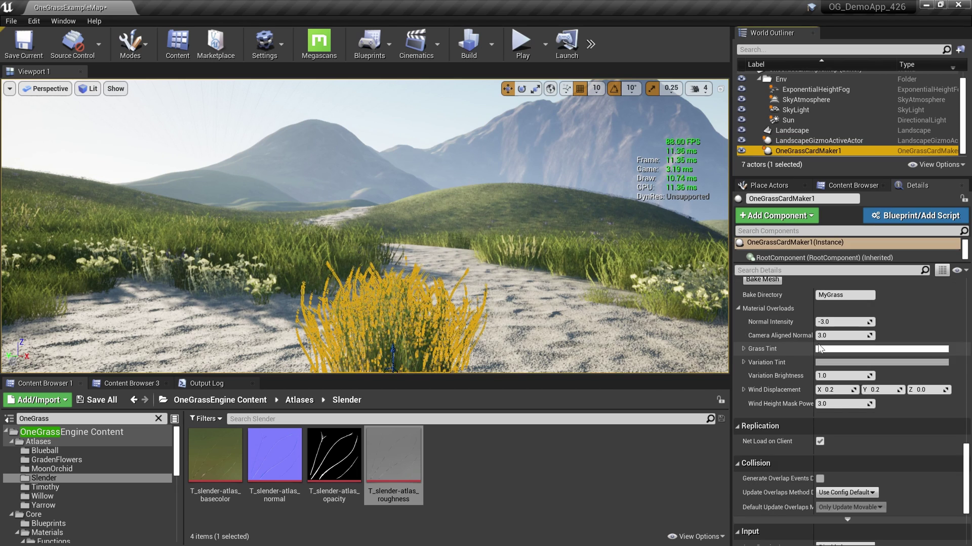
left_click(858, 332)
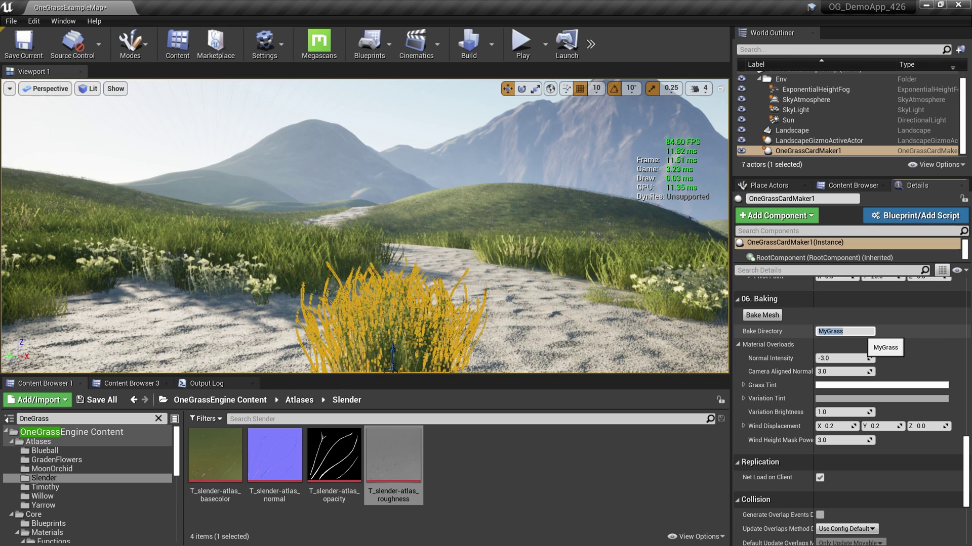
type("Grass")
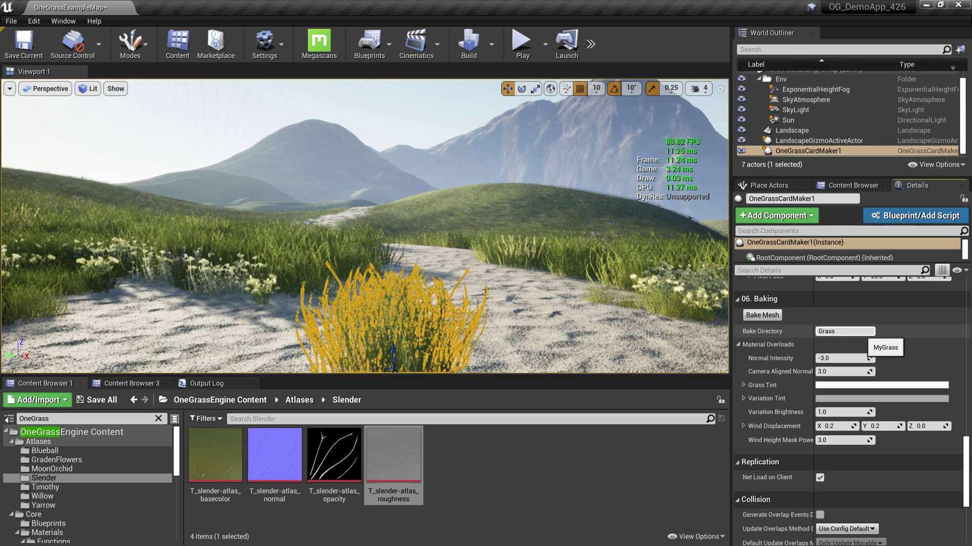
type("/One")
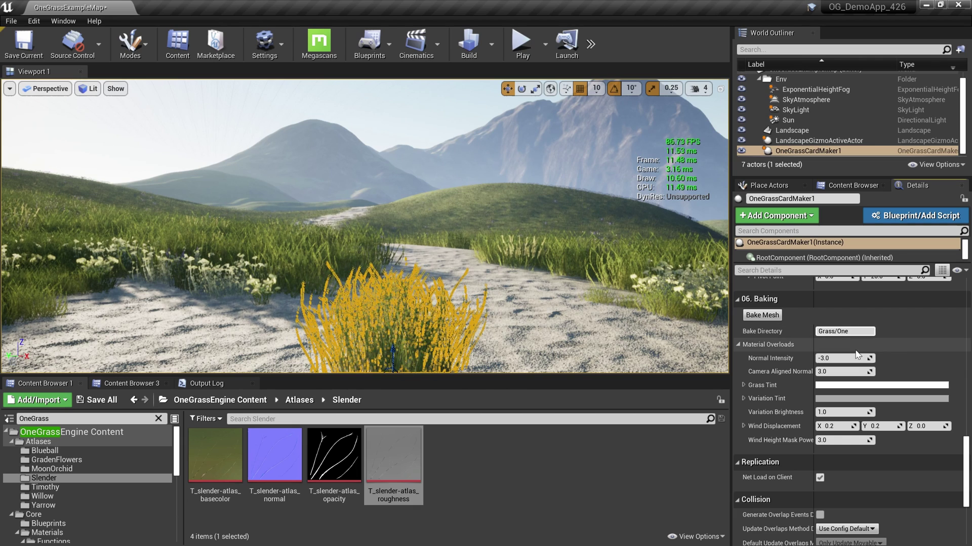
Step: Bake the grass clump into a static mesh and browse to the Grass/One folder
left_click(767, 316)
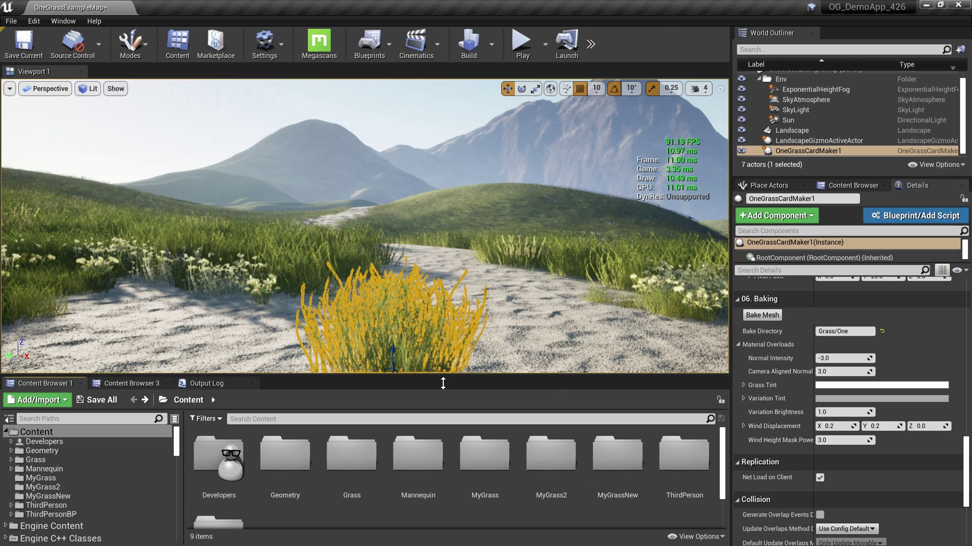
double_click(367, 456)
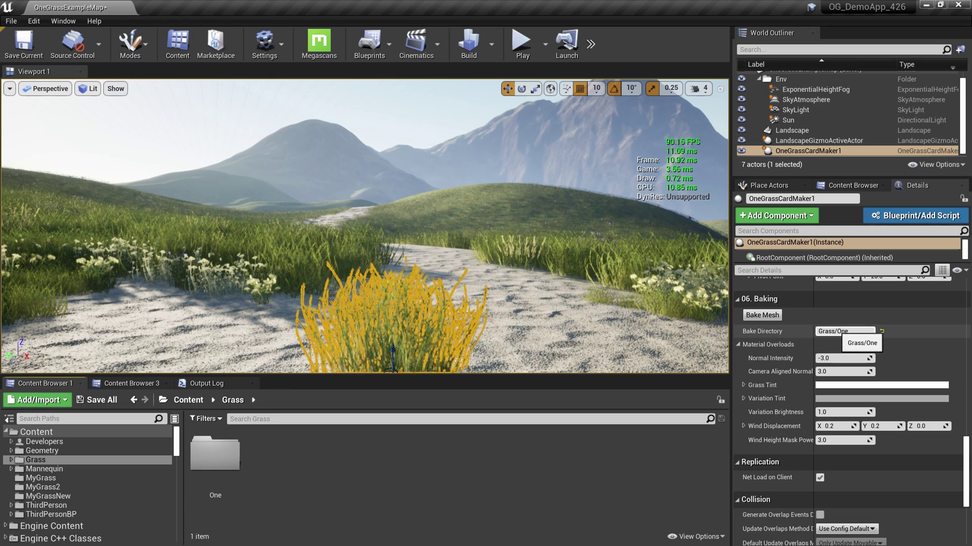
double_click(215, 456)
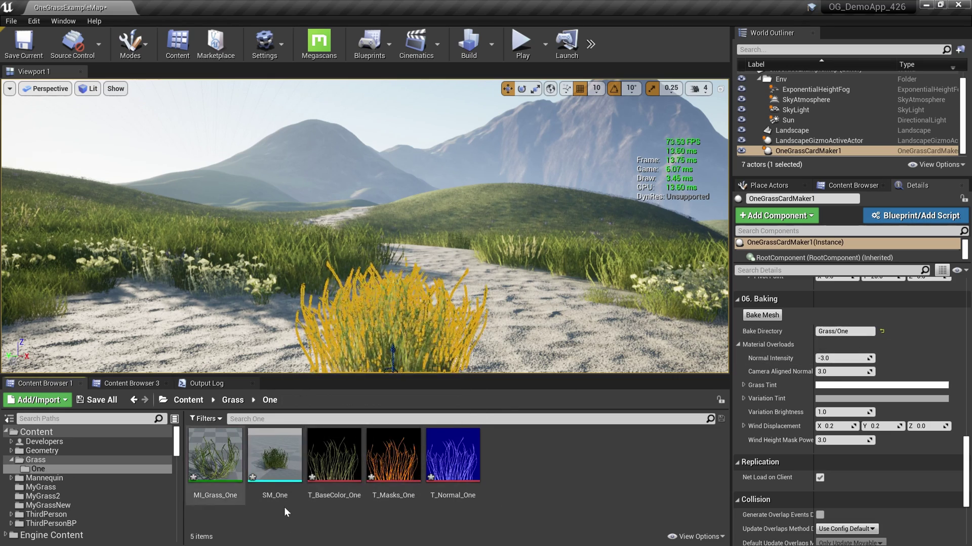
Step: Open the baked SM_One mesh in the static mesh editor and move its window aside
double_click(277, 465)
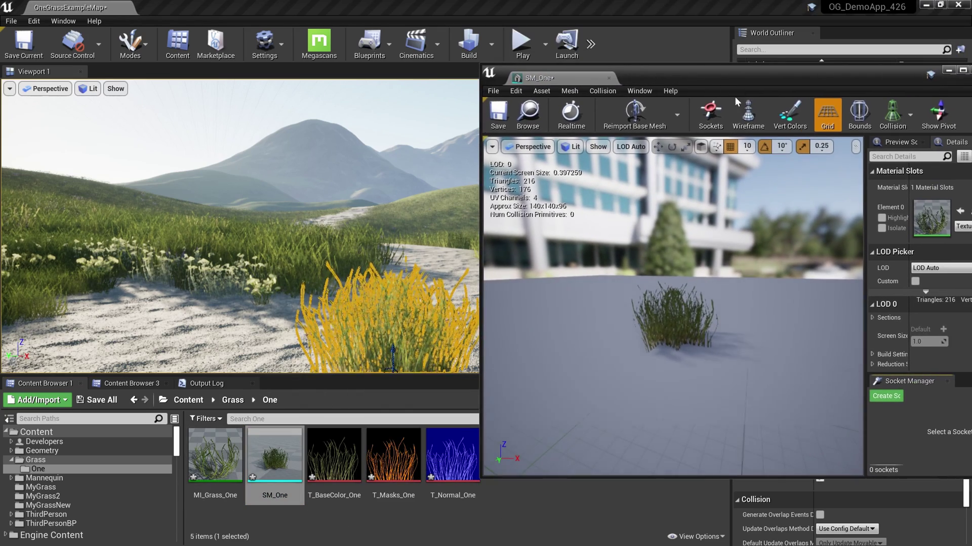
scroll(676, 320, "down", 3)
scroll(676, 320, "up", 8)
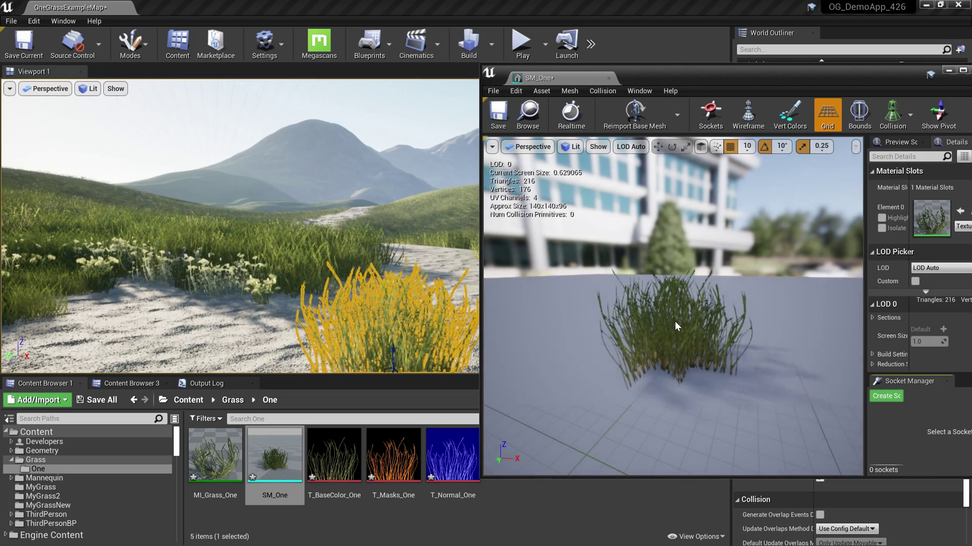
scroll(675, 321, "up", 5)
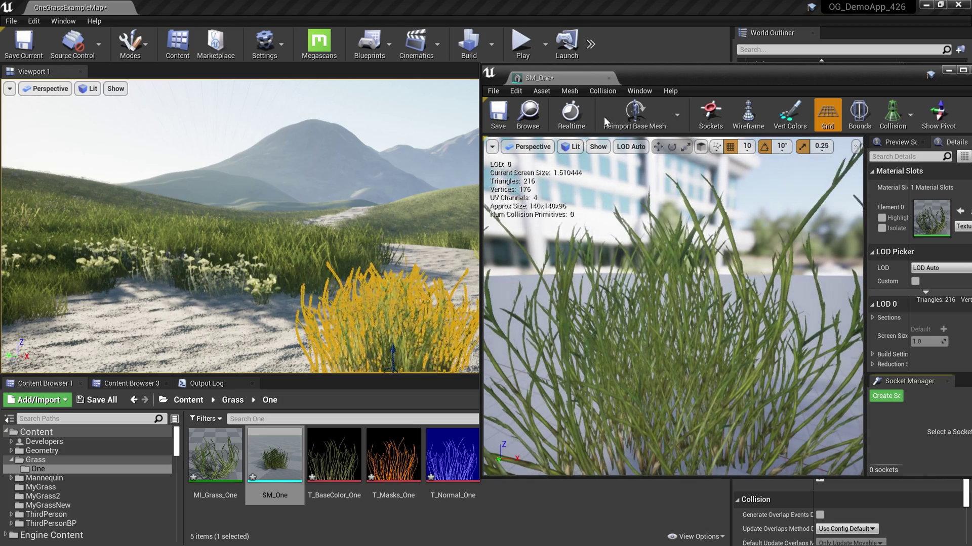
left_click_drag(706, 83, 566, 62)
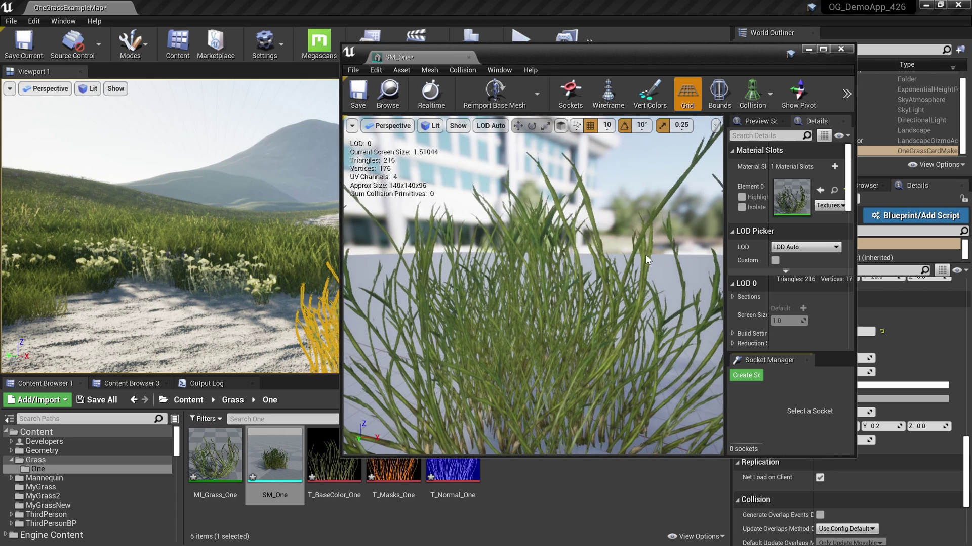
scroll(749, 283, "down", 4)
left_click_drag(725, 273, 653, 273)
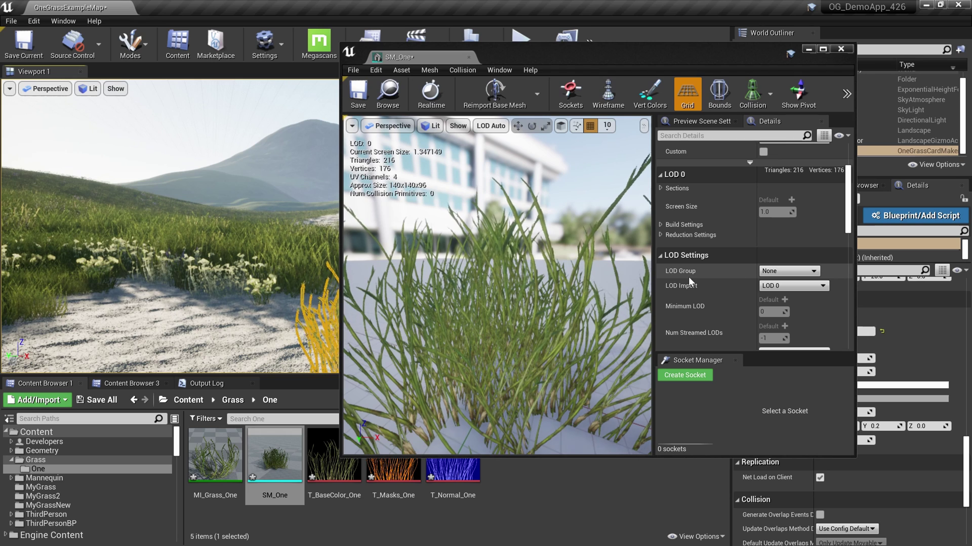
Step: Give SM_One the Foliage LOD group with 4 LODs and apply the changes
left_click(787, 271)
left_click(777, 288)
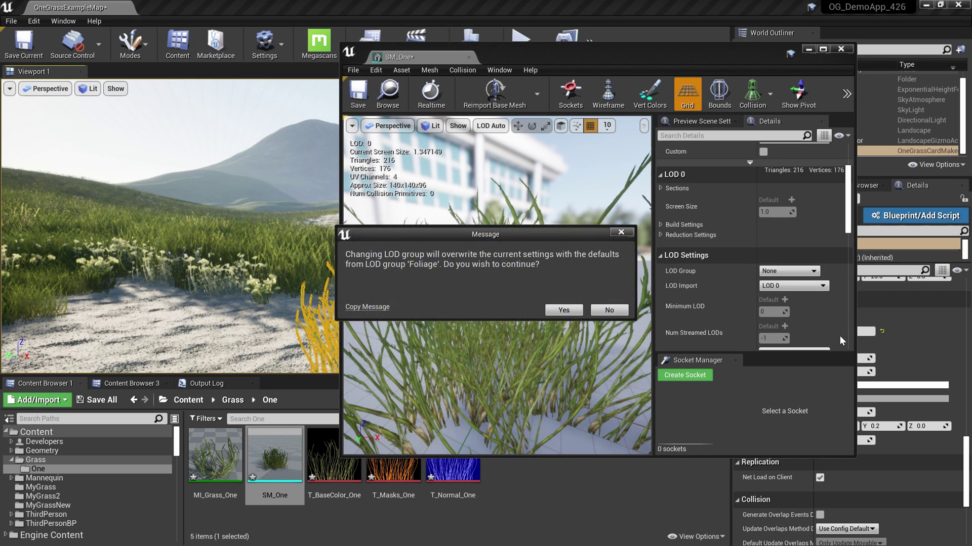
left_click(564, 310)
scroll(824, 293, "down", 3)
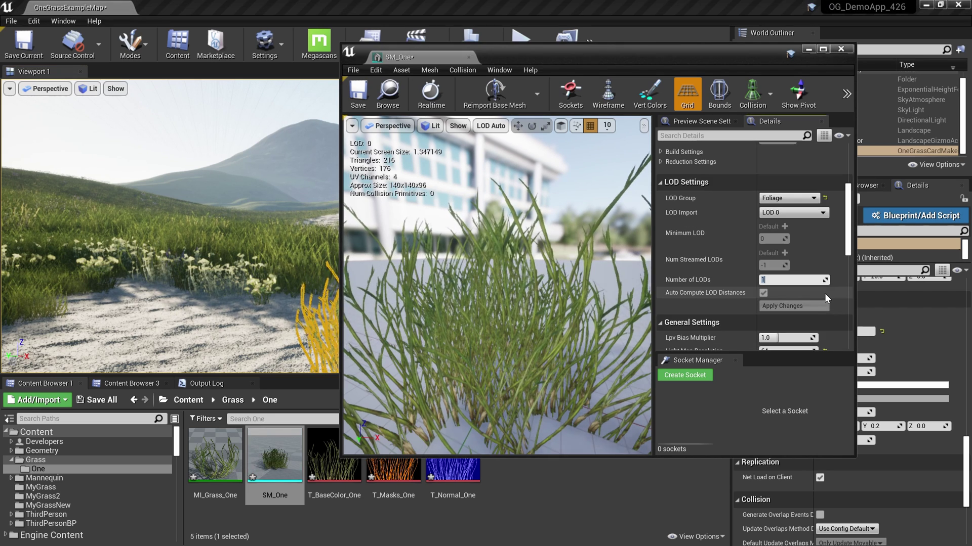
type("4")
key("Return")
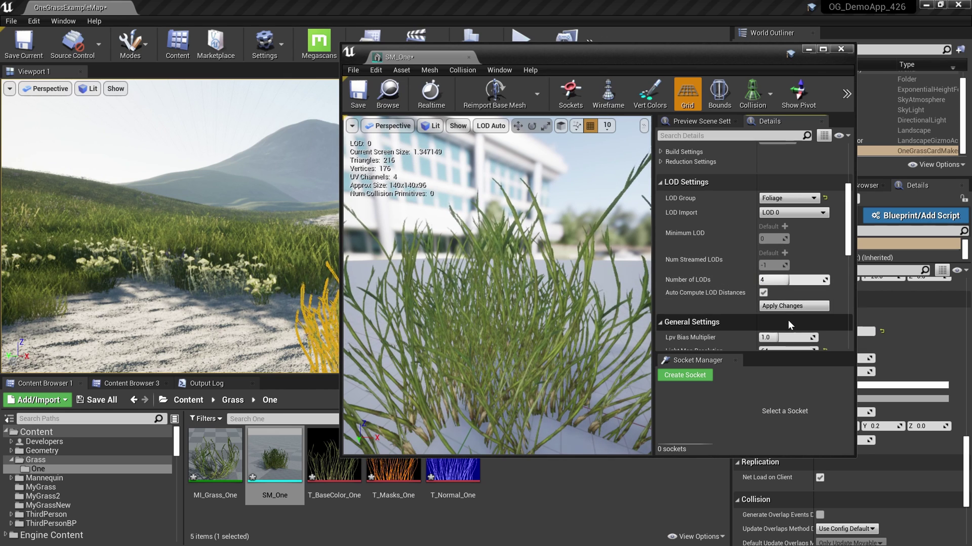
left_click(790, 308)
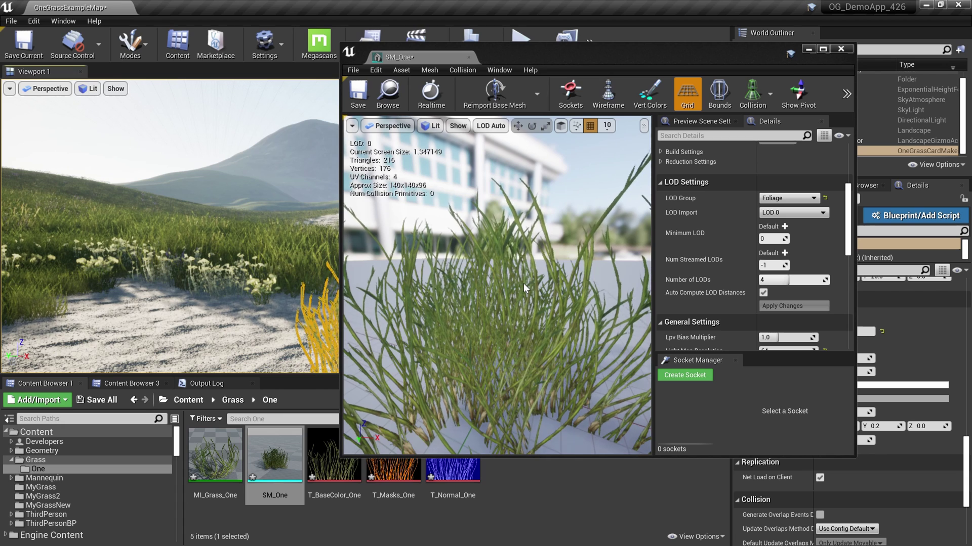
Step: Check the four LODs (216 down to 25 triangles), save SM_One and close its editor
scroll(523, 283, "down", 10)
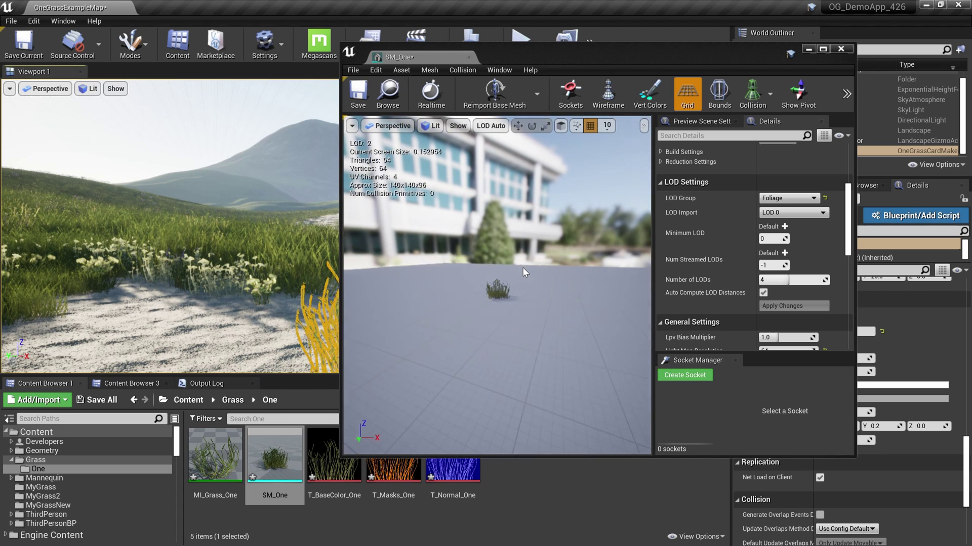
scroll(523, 268, "down", 3)
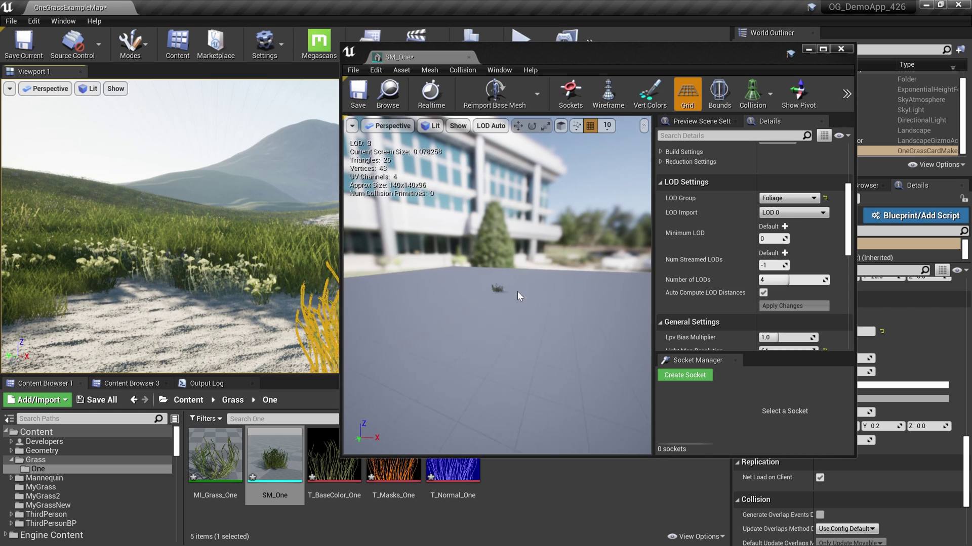
scroll(508, 305, "up", 2)
scroll(510, 299, "up", 3)
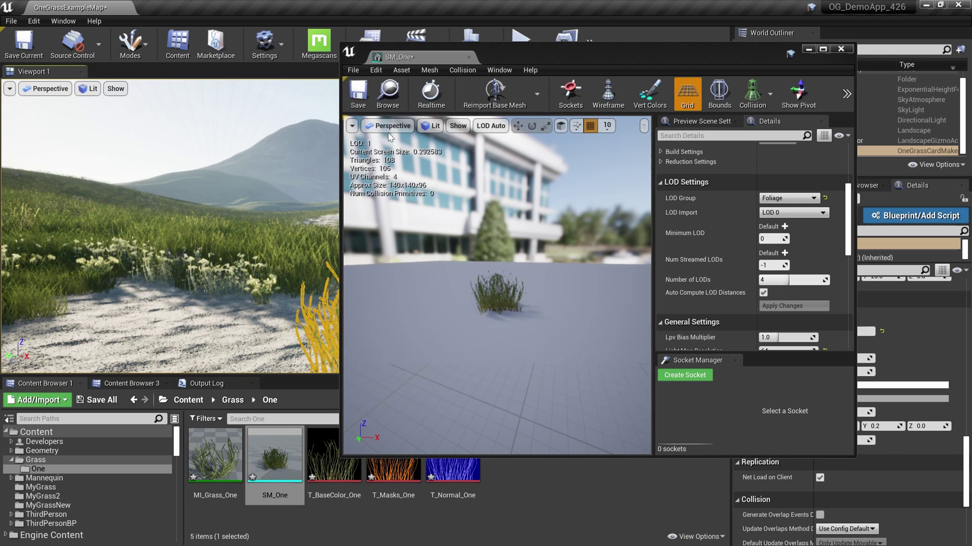
left_click(370, 93)
left_click(468, 57)
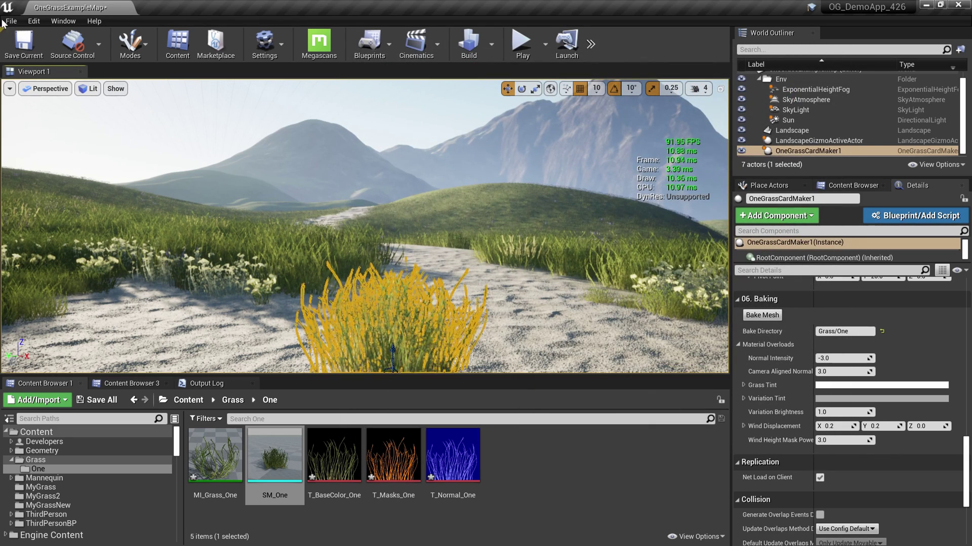
Step: Save All, then open MI_Grass_One to review its textures, variation and wind parameters
left_click(11, 21)
left_click(35, 119)
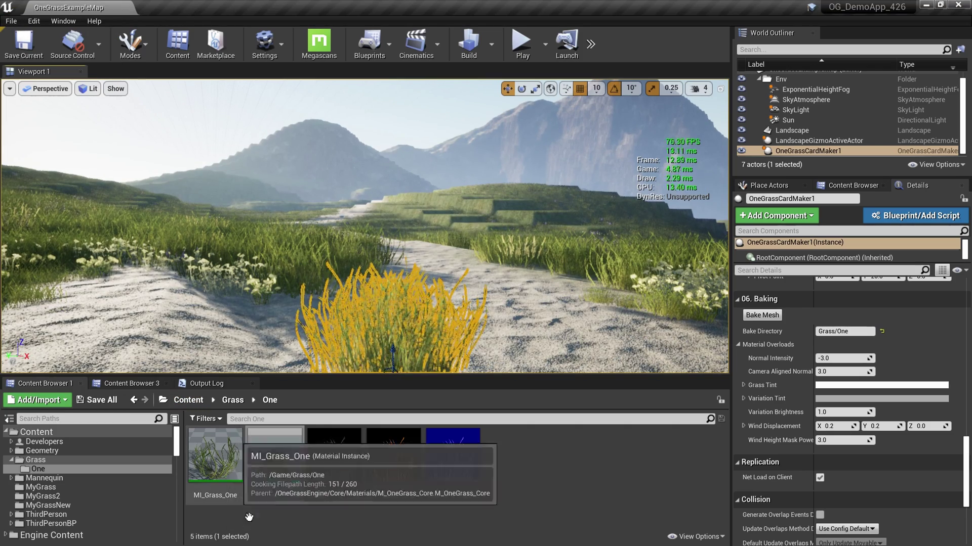
double_click(232, 466)
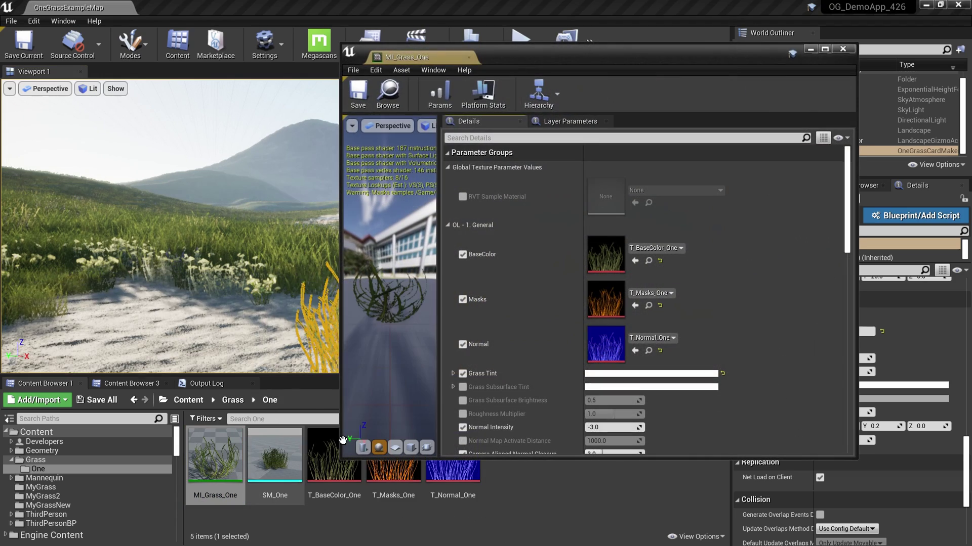
scroll(496, 319, "down", 5)
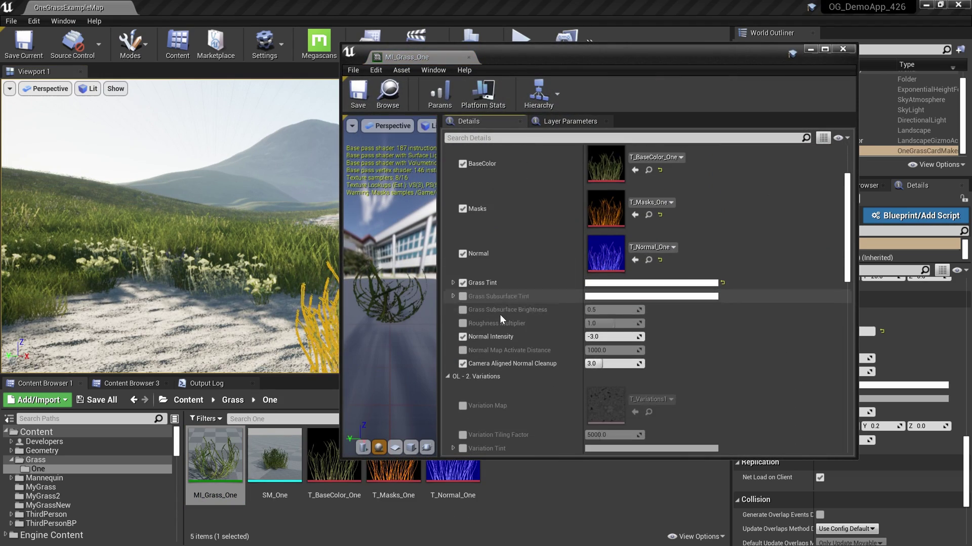
scroll(501, 319, "down", 4)
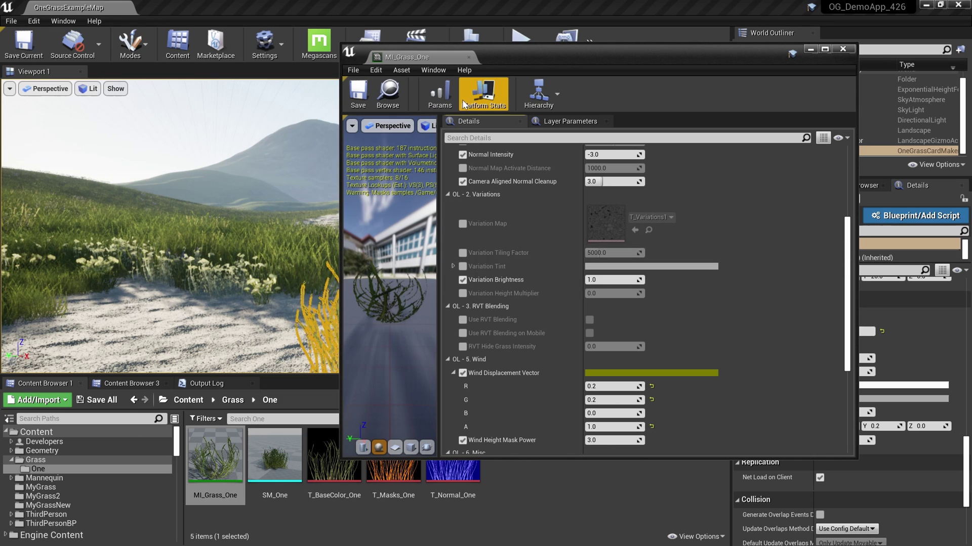
Step: Close the MI_Grass_One editor and fly the camera forward along the sand path to the grass tuft
left_click(469, 56)
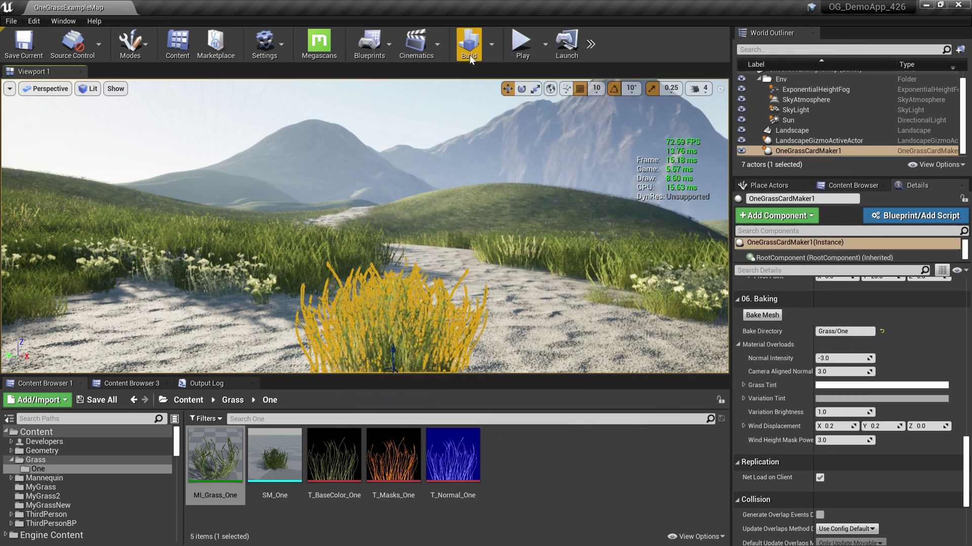
left_click(535, 304)
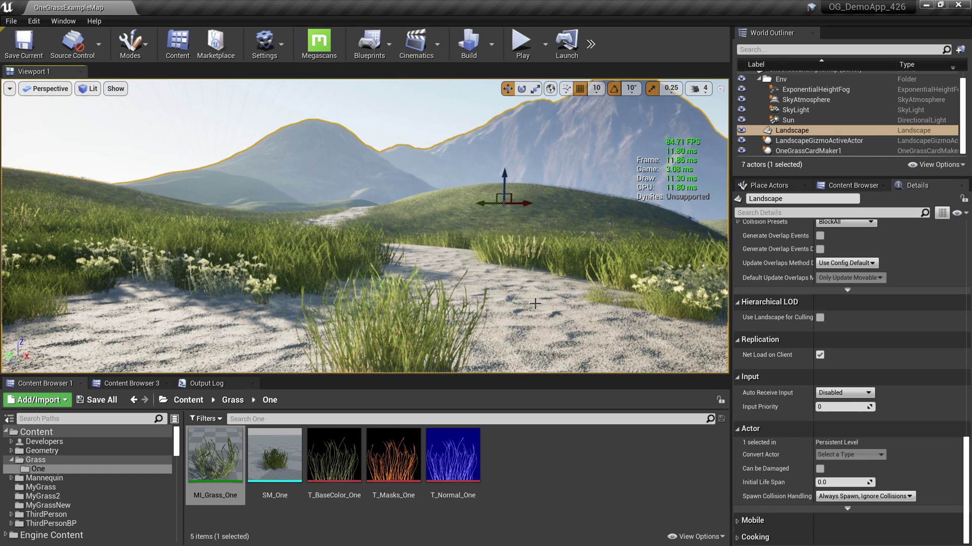
left_click_drag(534, 303, 497, 269)
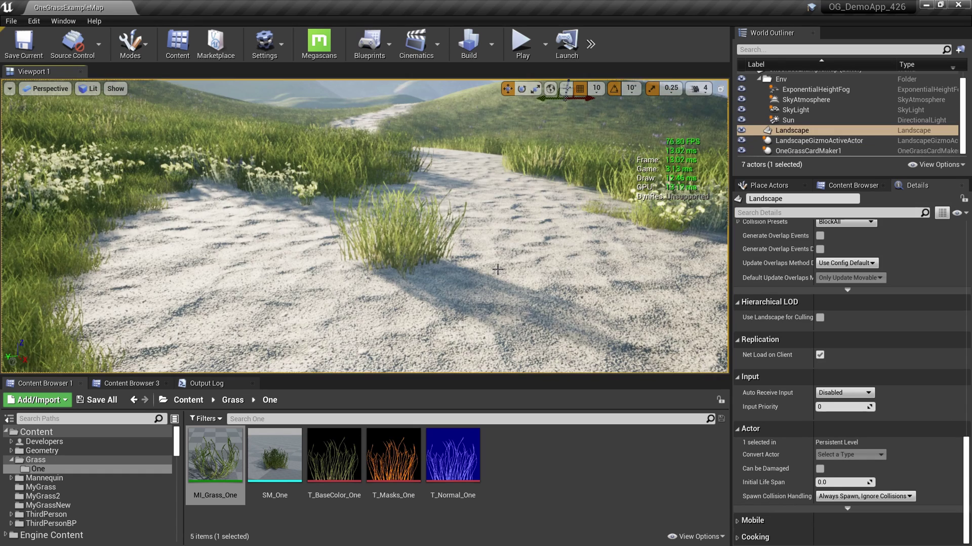